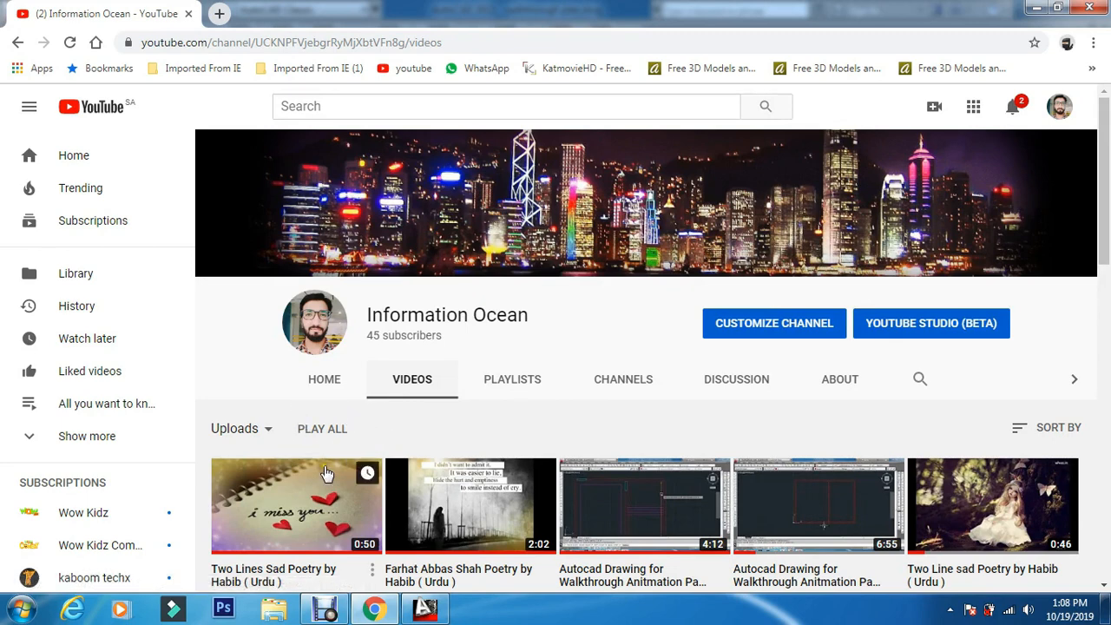
# Step: Switch to AutoCAD and draw a vertical line through the lower wall of the right-hand room, at the wall's midpoint
pyautogui.click(439, 612)
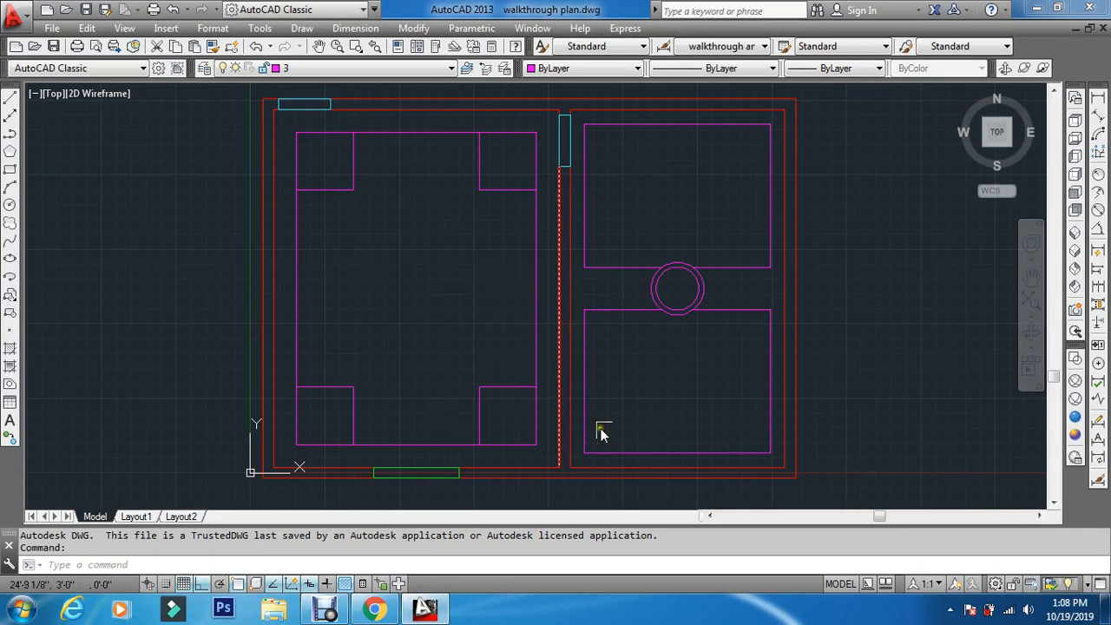
pyautogui.scroll(2, 726, 502)
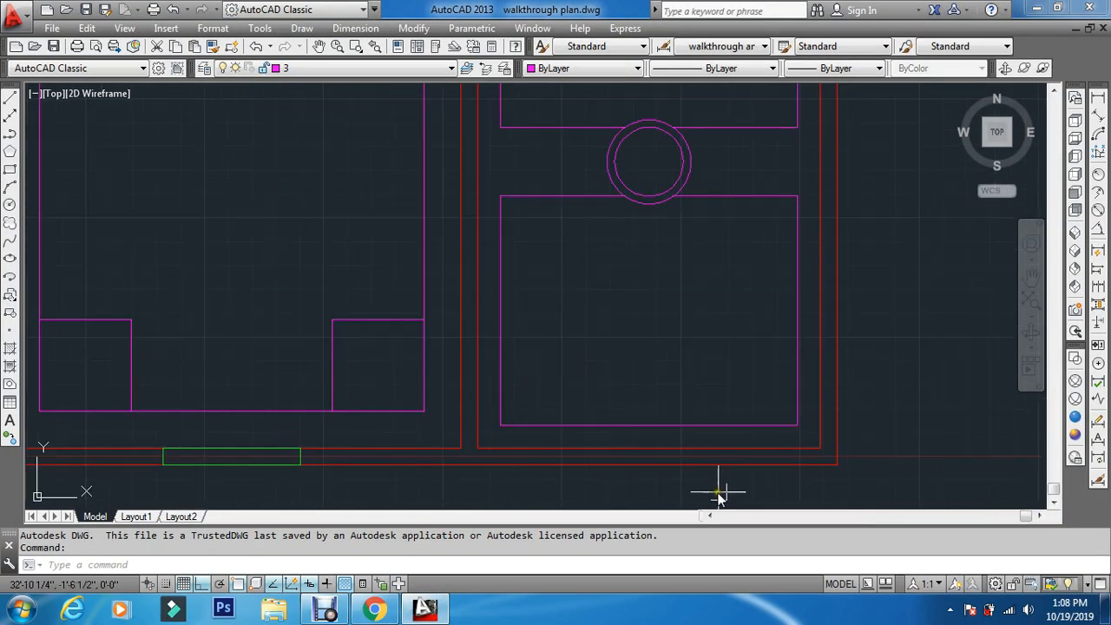
pyautogui.write('l')
pyautogui.press('Return')
pyautogui.scroll(2, 660, 454)
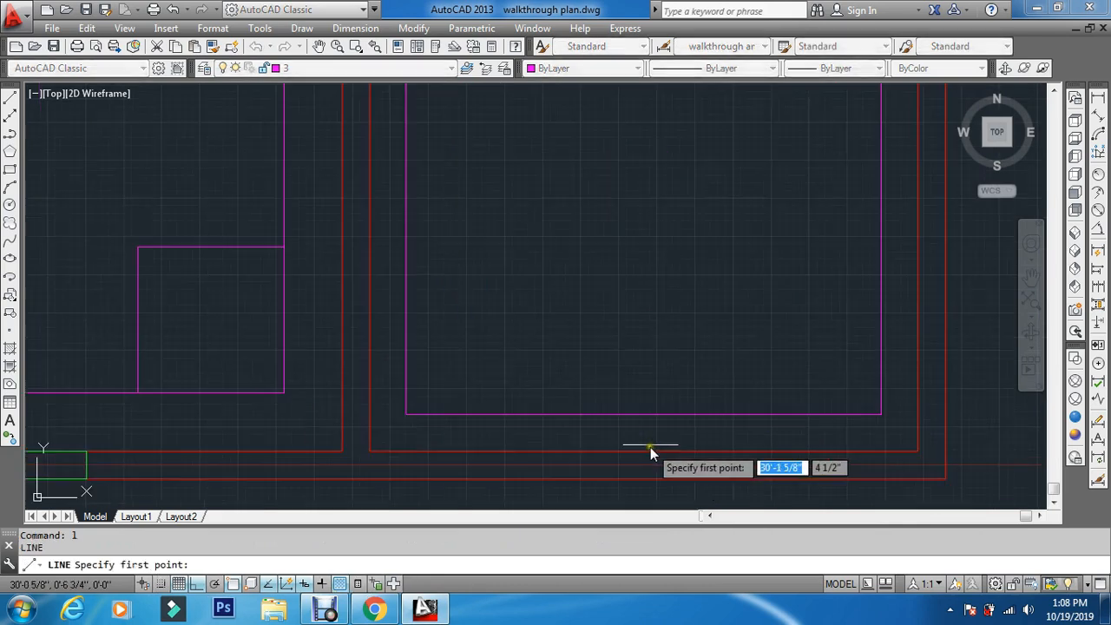
pyautogui.click(646, 450)
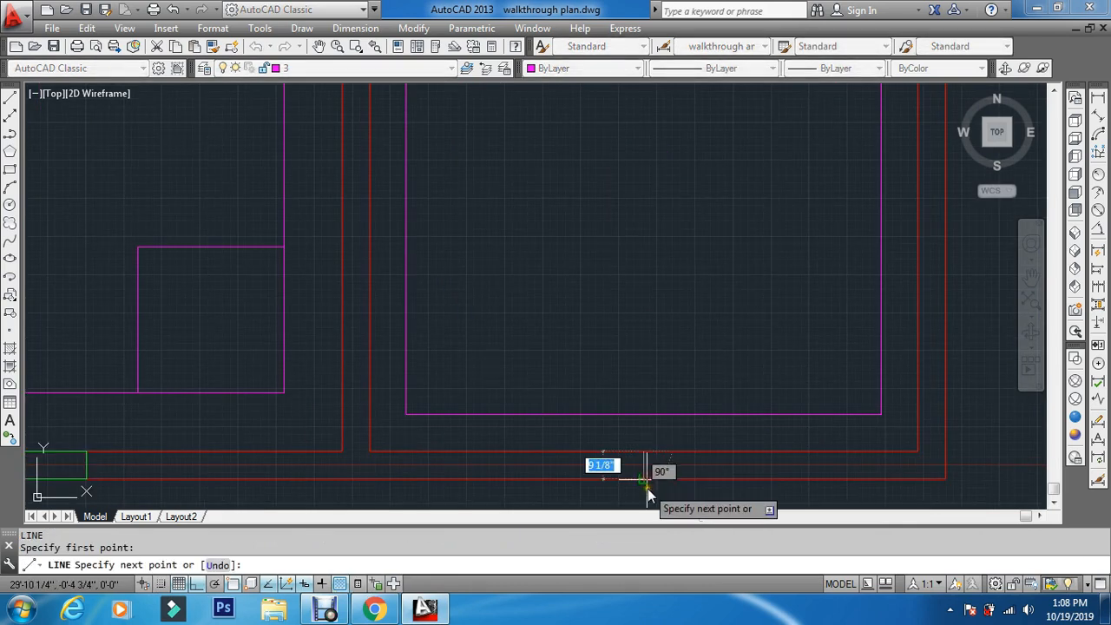
pyautogui.click(645, 479)
pyautogui.press('Return')
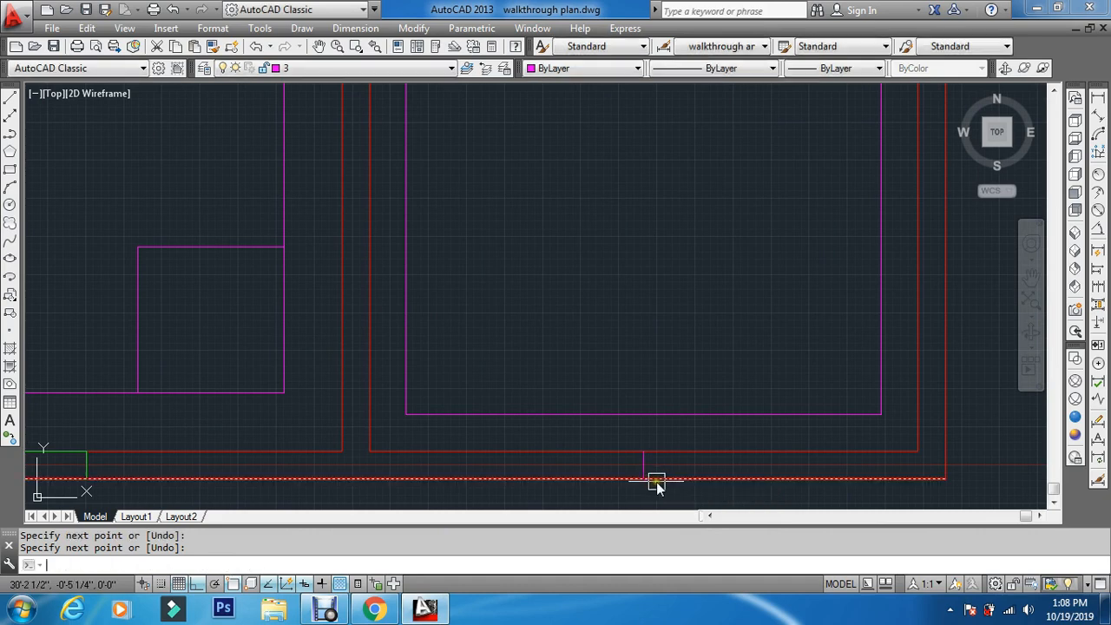
# Step: Offset the short line in the lower wall by 2.5' to both sides
pyautogui.write('o')
pyautogui.press('Return')
pyautogui.write('2.5')
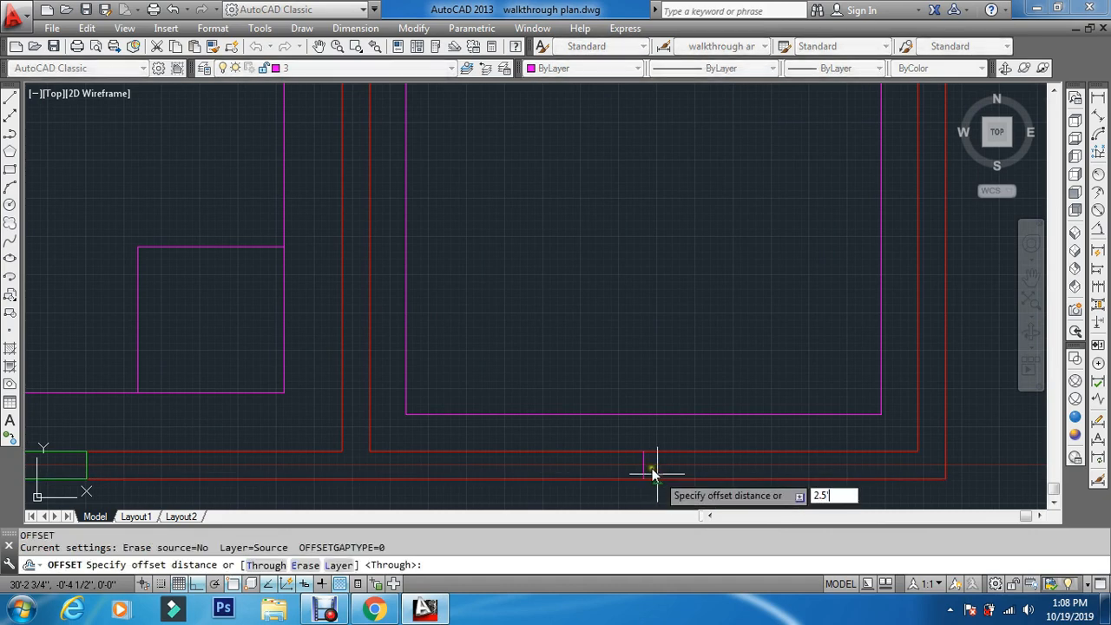
pyautogui.press('Return')
pyautogui.click(644, 469)
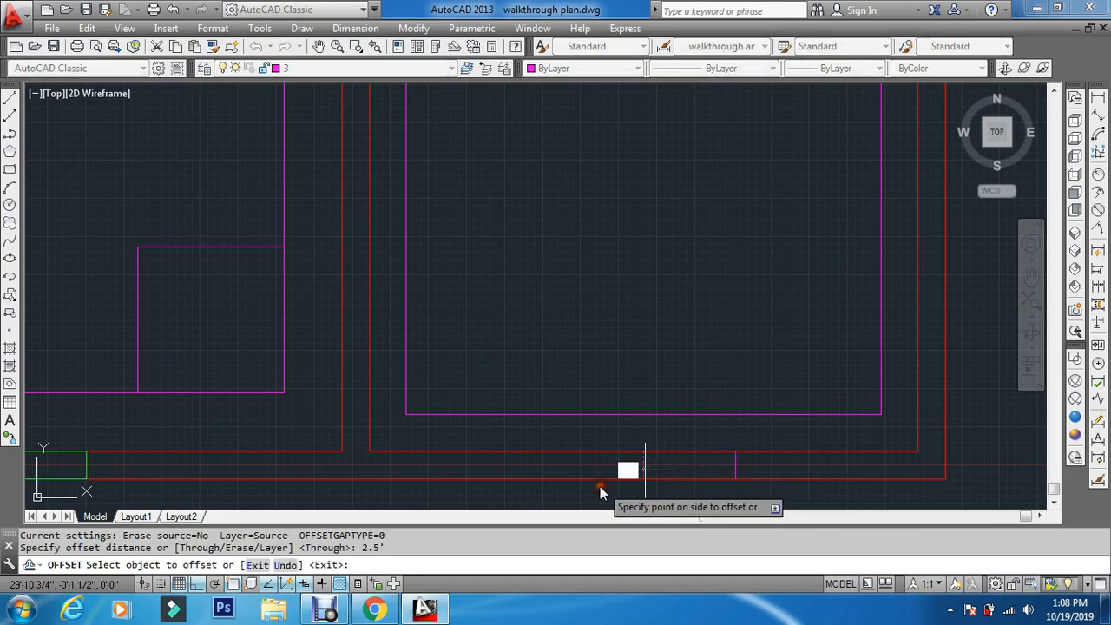
pyautogui.click(608, 485)
pyautogui.click(643, 462)
pyautogui.click(681, 434)
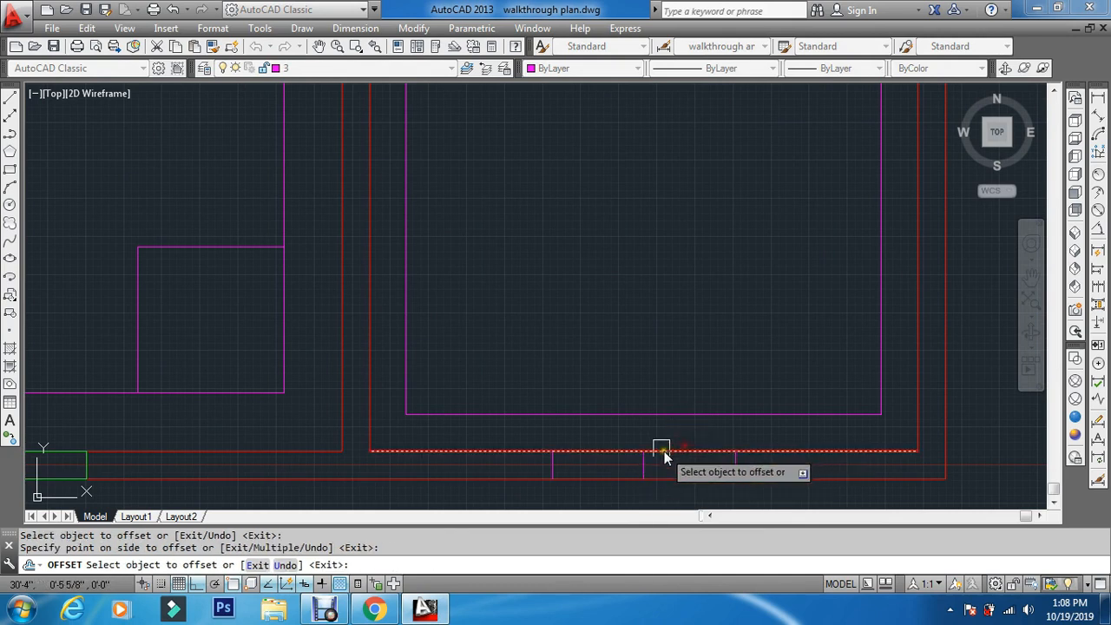
# Step: Erase the middle line between the two offset lines in the lower wall
pyautogui.press('Escape')
pyautogui.write('e')
pyautogui.press('Return')
pyautogui.click(617, 440)
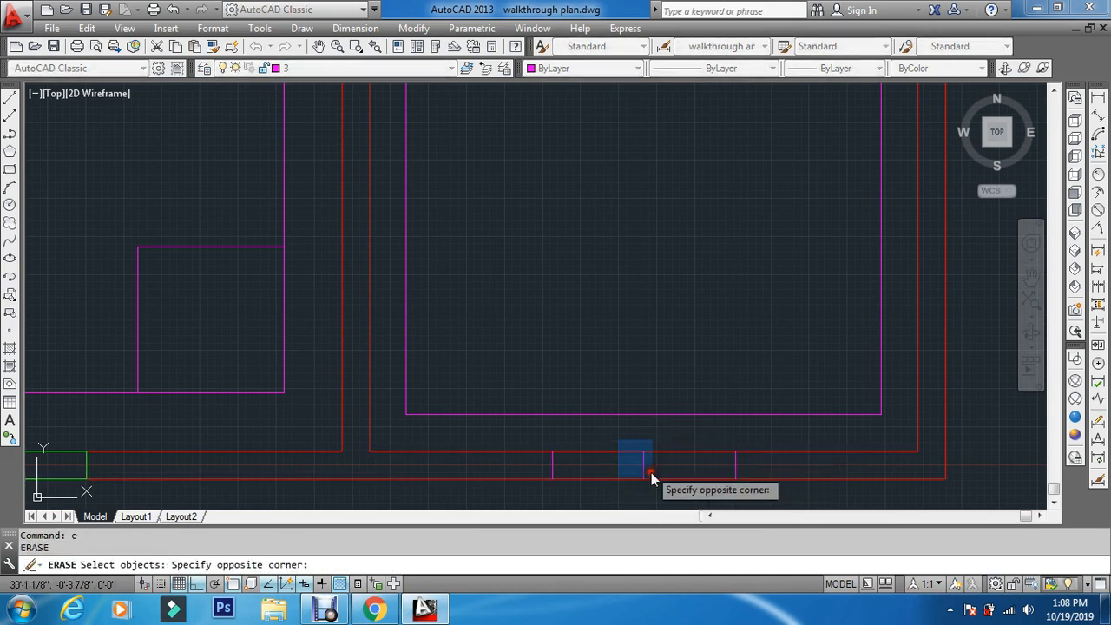
pyautogui.click(665, 502)
pyautogui.press('Return')
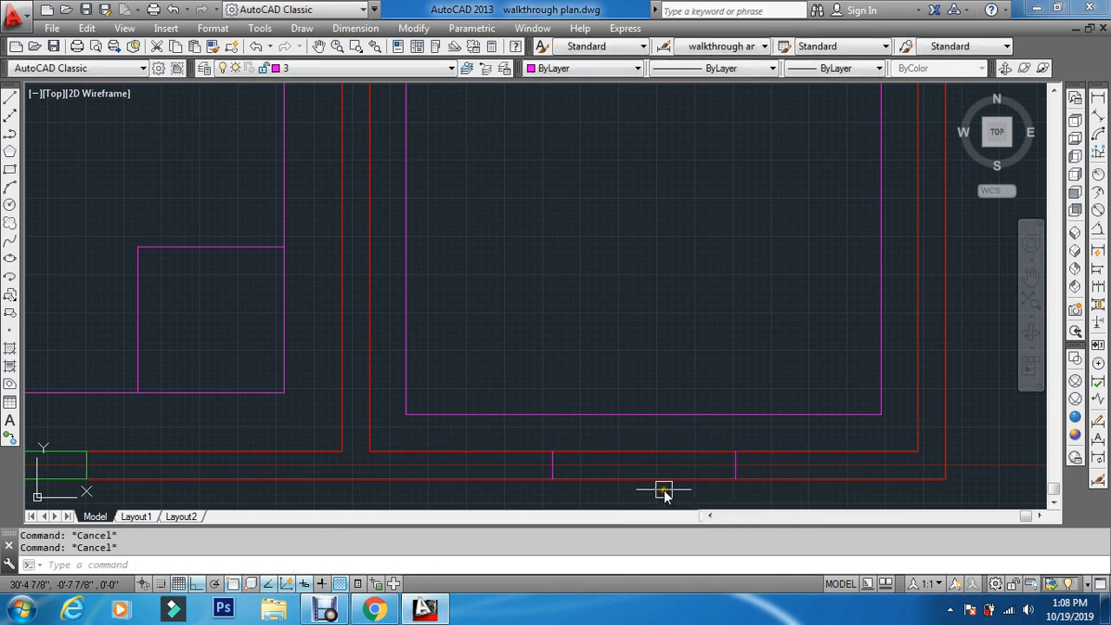
pyautogui.write('di')
pyautogui.press('Return')
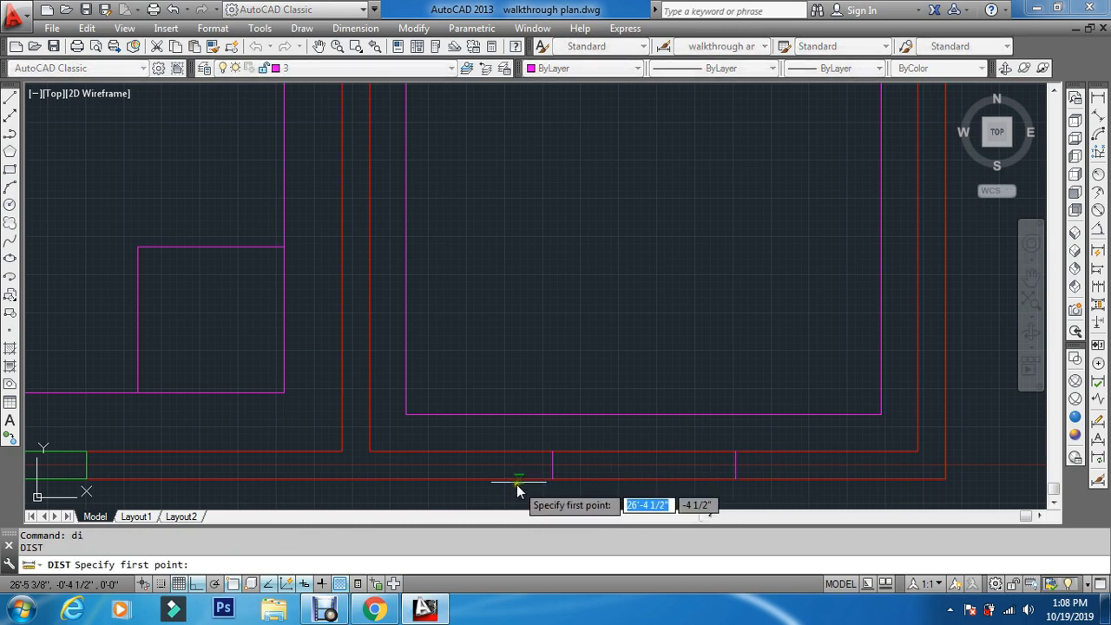
pyautogui.click(553, 479)
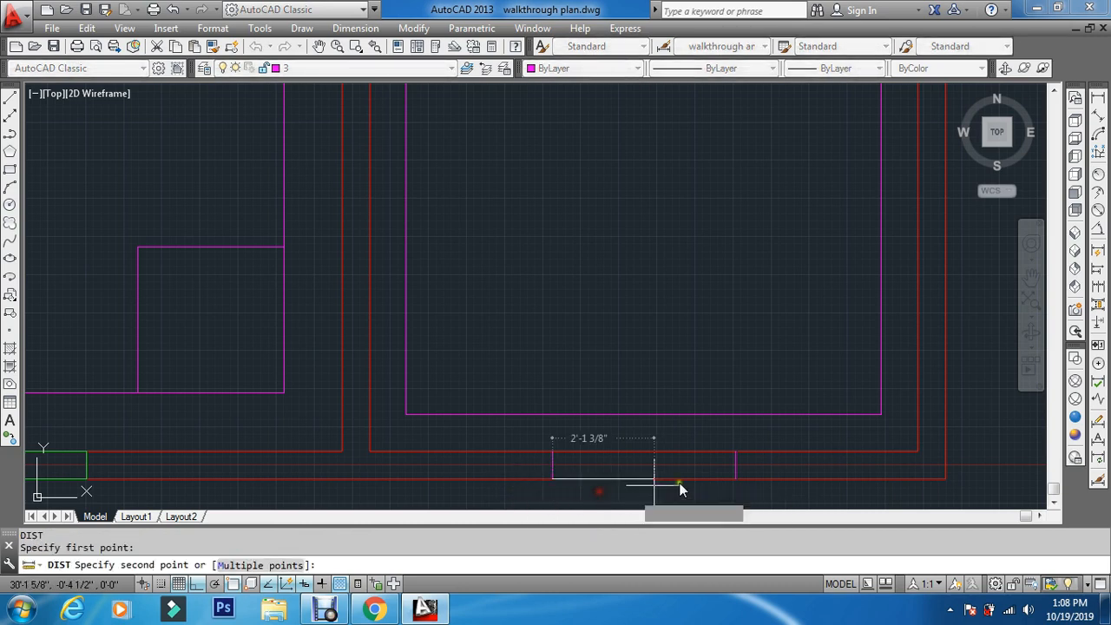
pyautogui.press('Escape')
pyautogui.press('Escape')
pyautogui.press('Escape')
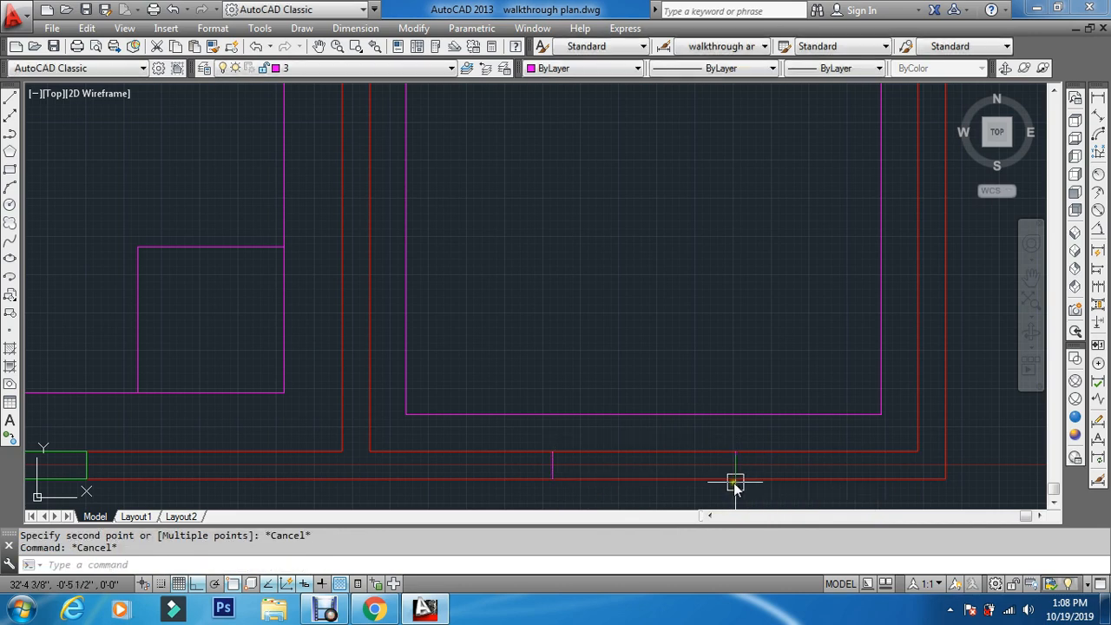
# Step: Draw a rectangle between the two offset lines, spanning the thickness of the right-hand room's lower wall
pyautogui.write('rec')
pyautogui.press('Return')
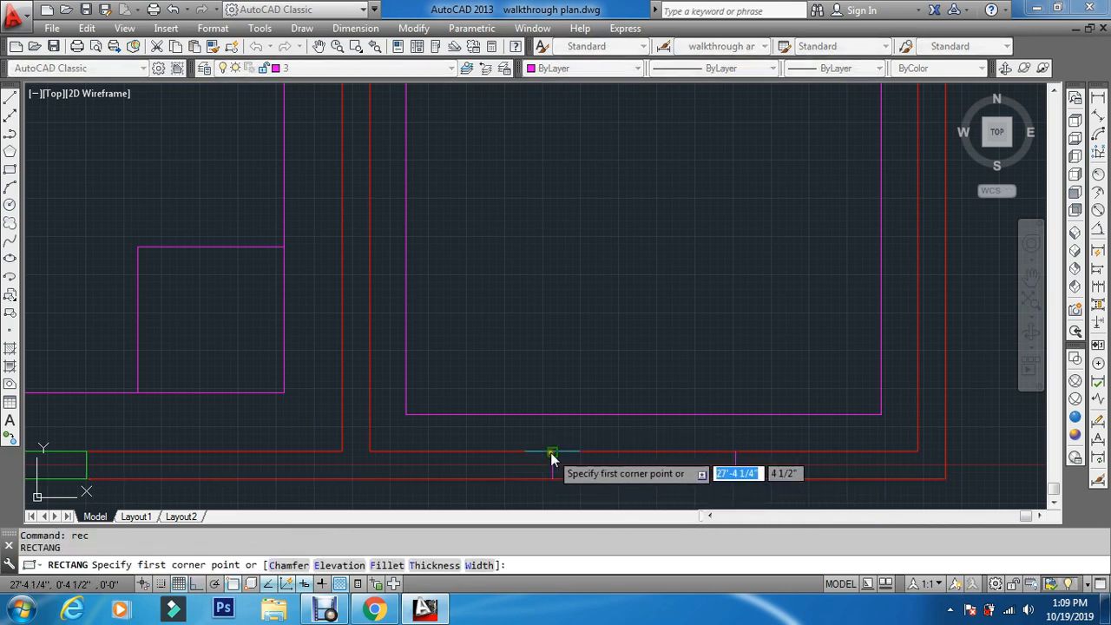
pyautogui.click(553, 451)
pyautogui.click(736, 478)
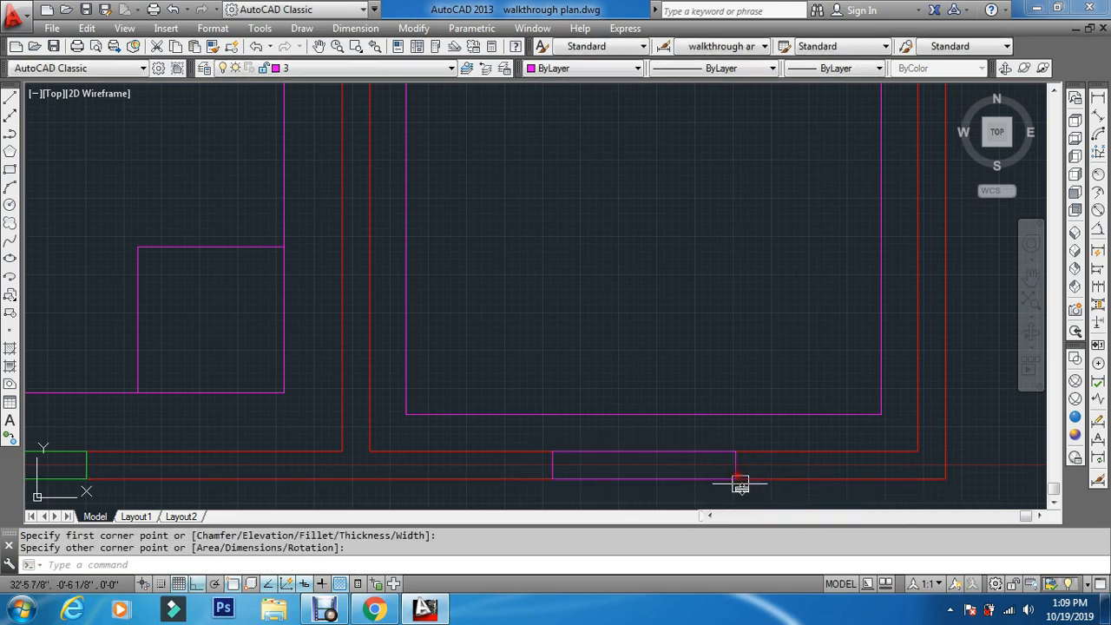
pyautogui.press('Escape')
pyautogui.press('Escape')
pyautogui.write('e')
pyautogui.press('Return')
pyautogui.click(718, 436)
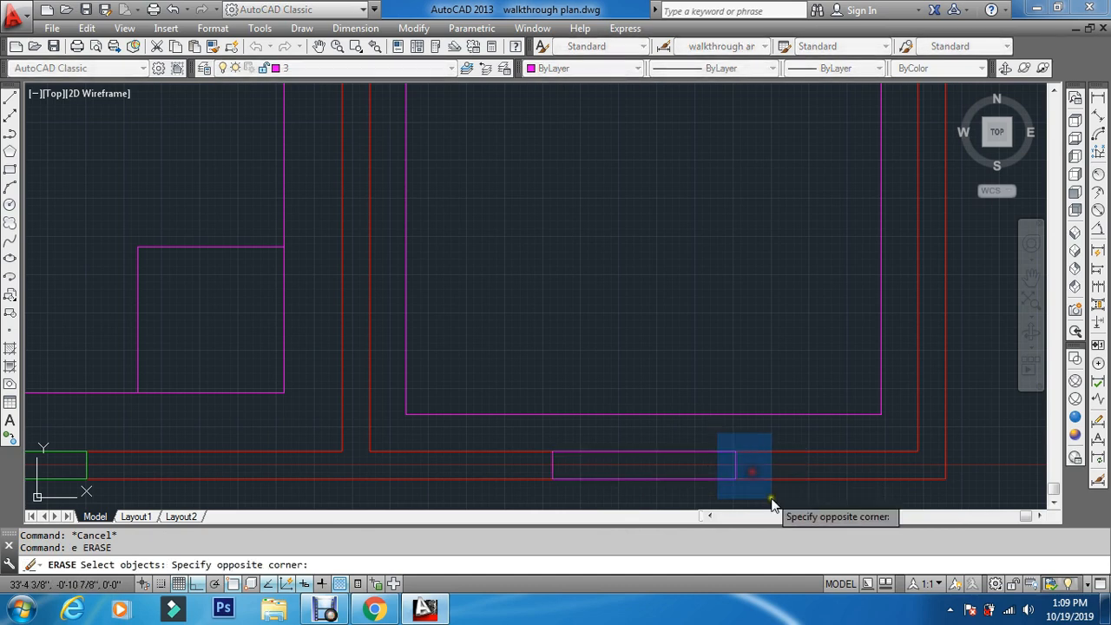
pyautogui.click(775, 508)
pyautogui.click(533, 449)
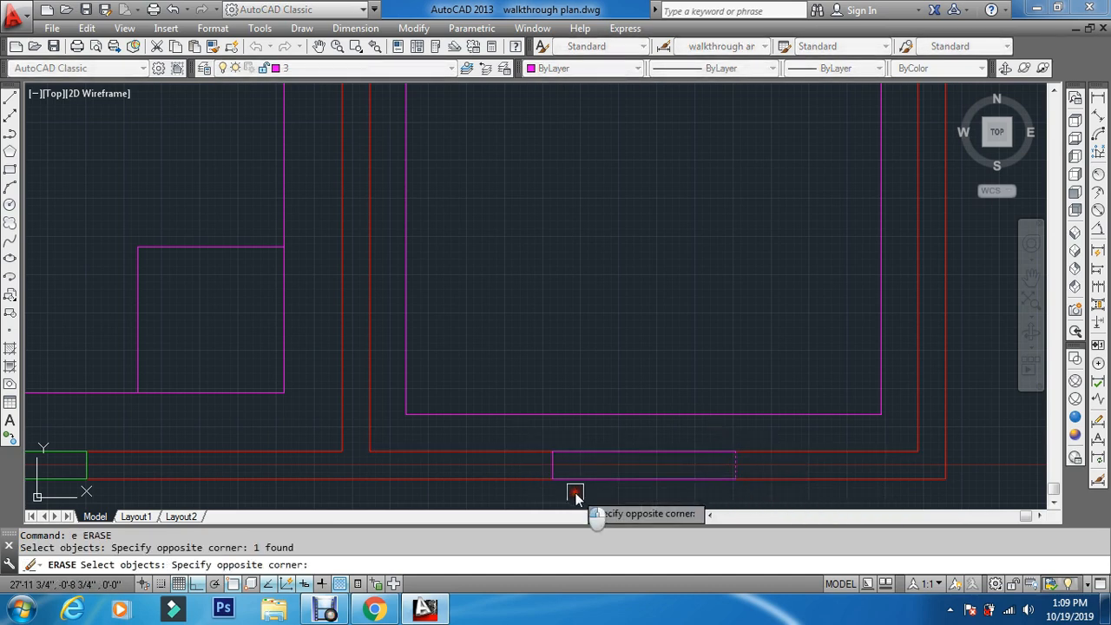
pyautogui.click(570, 496)
pyautogui.scroll(-3, 566, 442)
pyautogui.scroll(4, 424, 481)
pyautogui.click(330, 426)
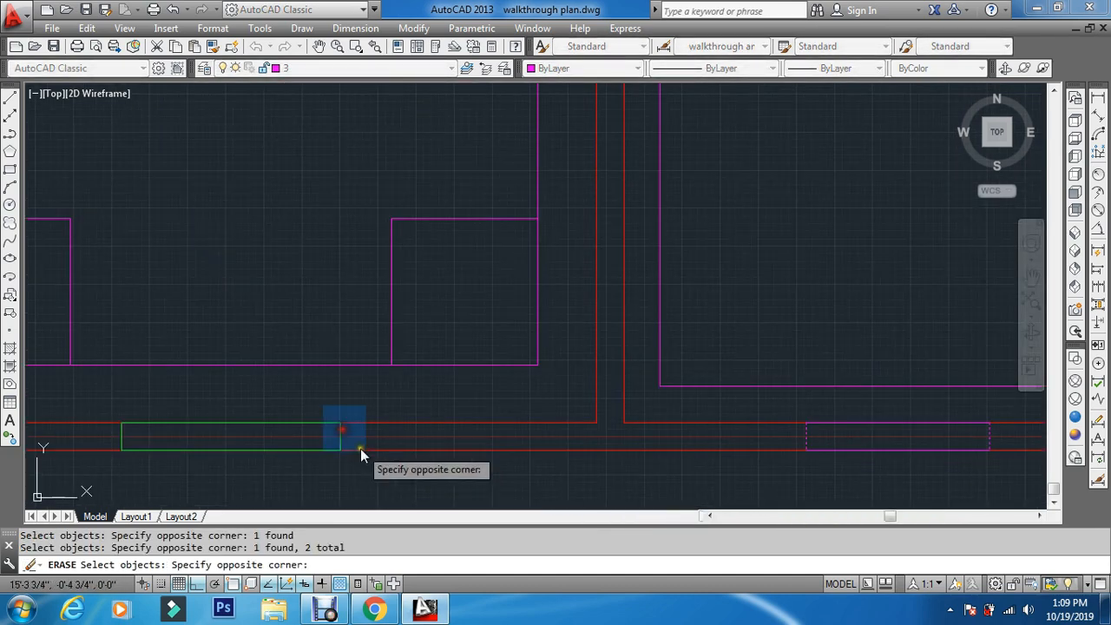
pyautogui.click(365, 454)
pyautogui.click(116, 397)
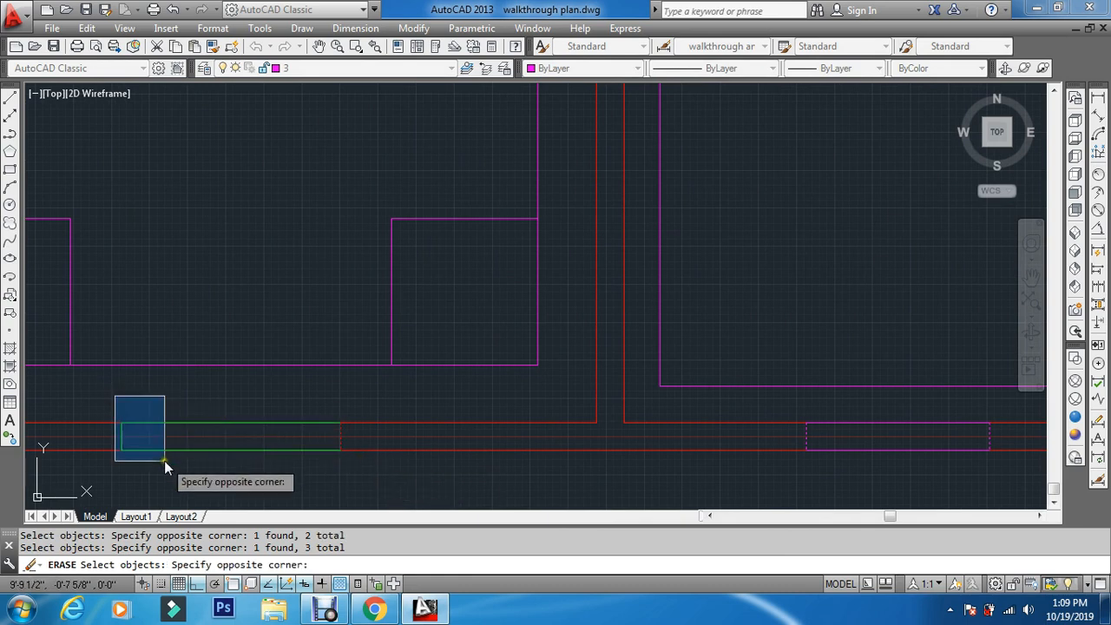
pyautogui.click(165, 460)
pyautogui.press('Escape')
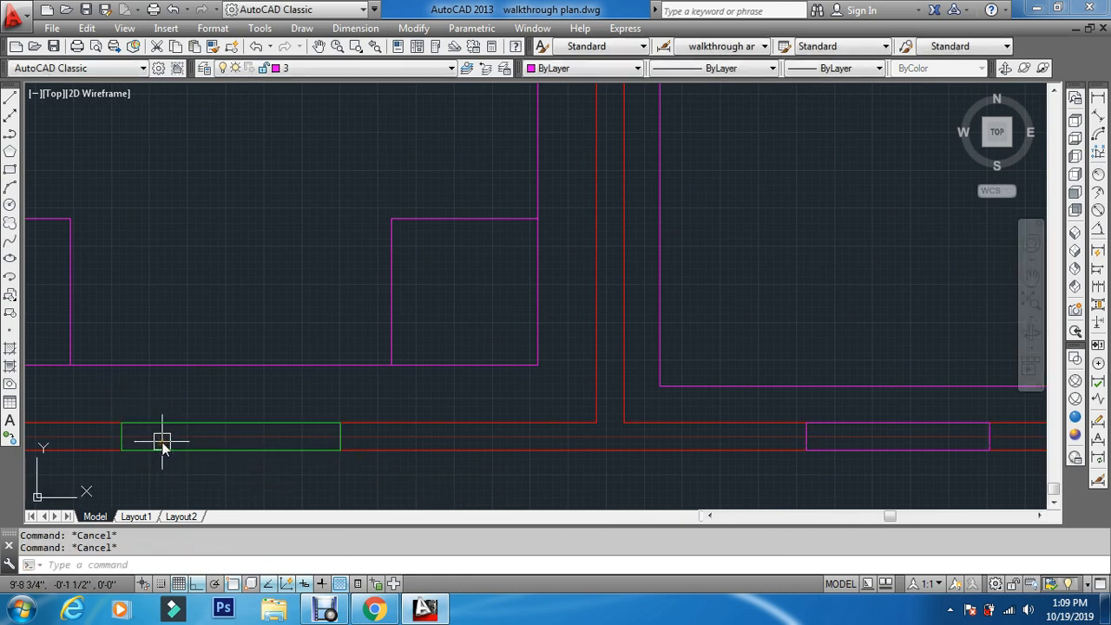
# Step: Match the properties of the green window rectangle onto the new rectangle in the right-hand room's lower wall
pyautogui.write('ma')
pyautogui.press('Return')
pyautogui.click(303, 423)
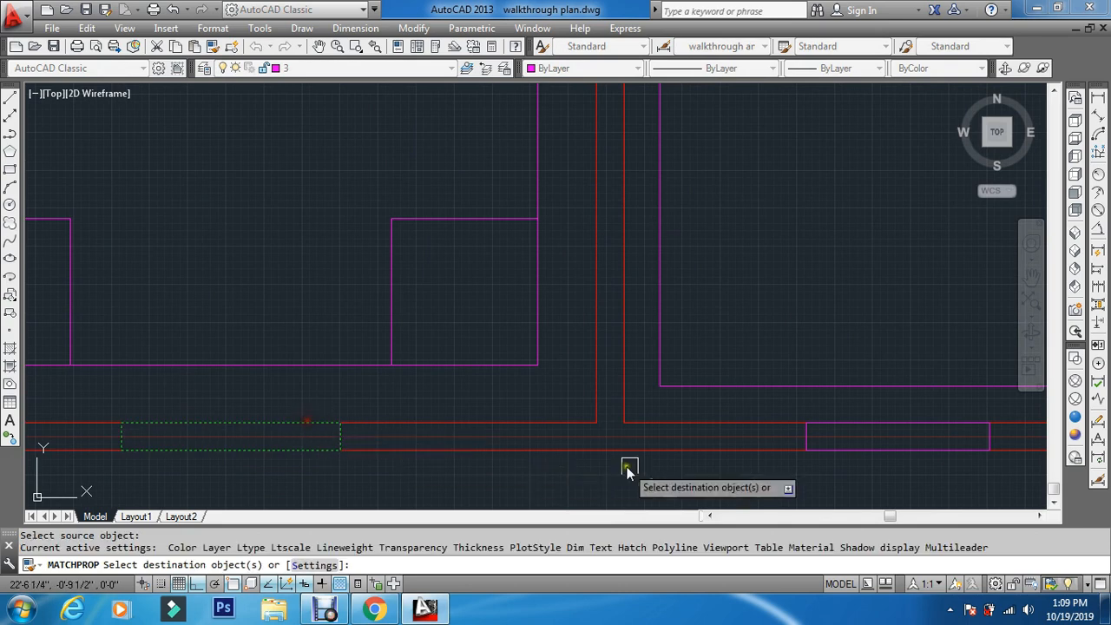
pyautogui.click(899, 443)
pyautogui.press('Escape')
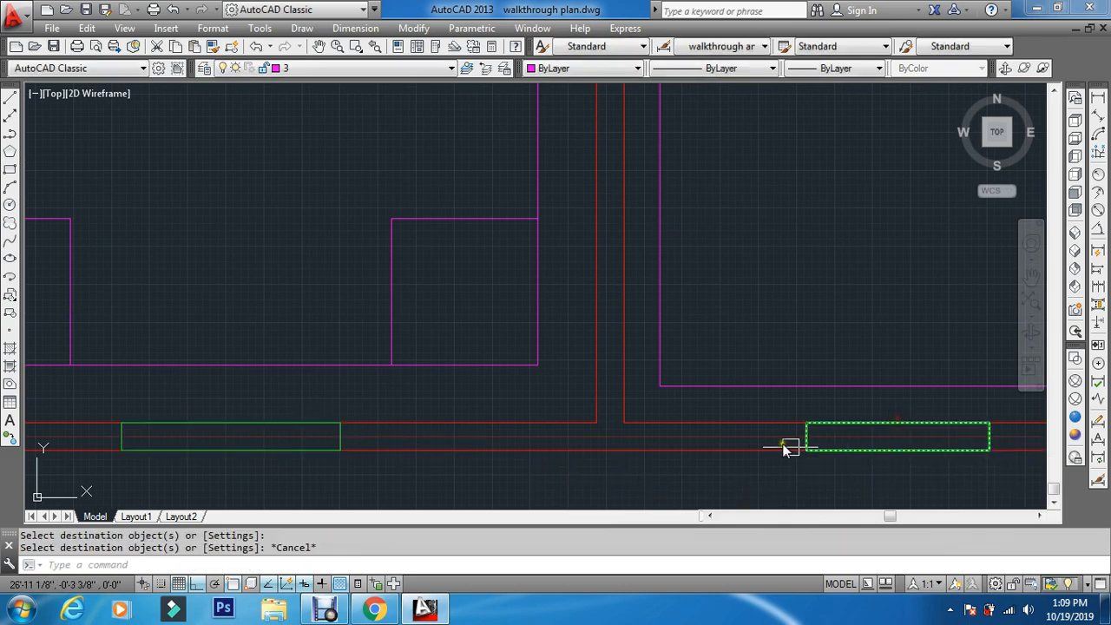
# Step: Draw a horizontal line between the side midpoints of the large magenta rectangle in the left-hand room
pyautogui.scroll(-5, 787, 447)
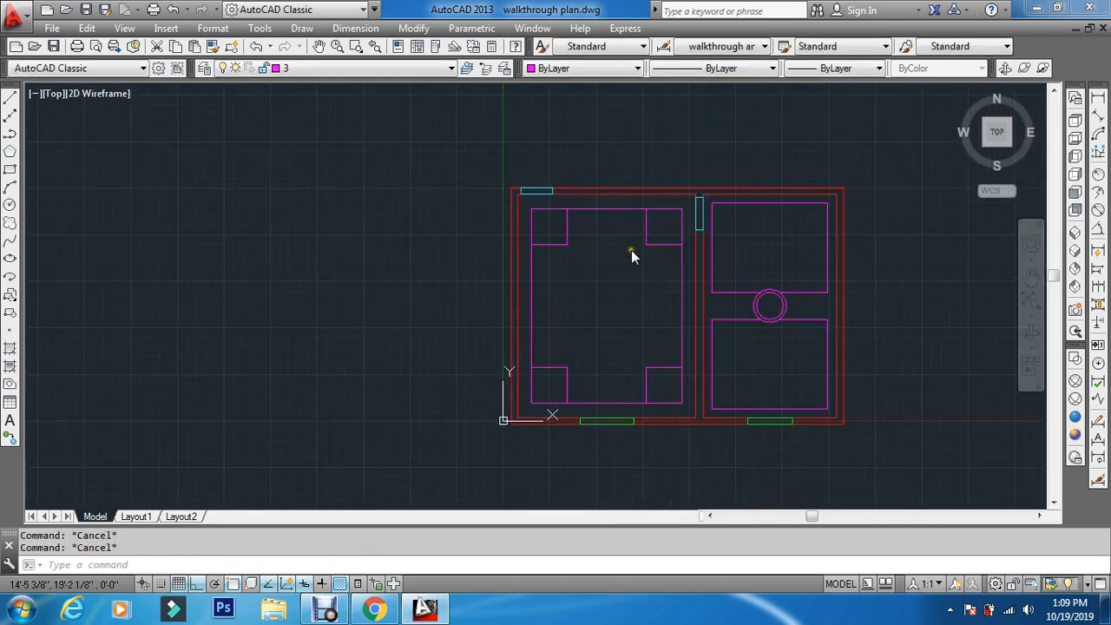
pyautogui.write('l')
pyautogui.press('Return')
pyautogui.scroll(4, 628, 276)
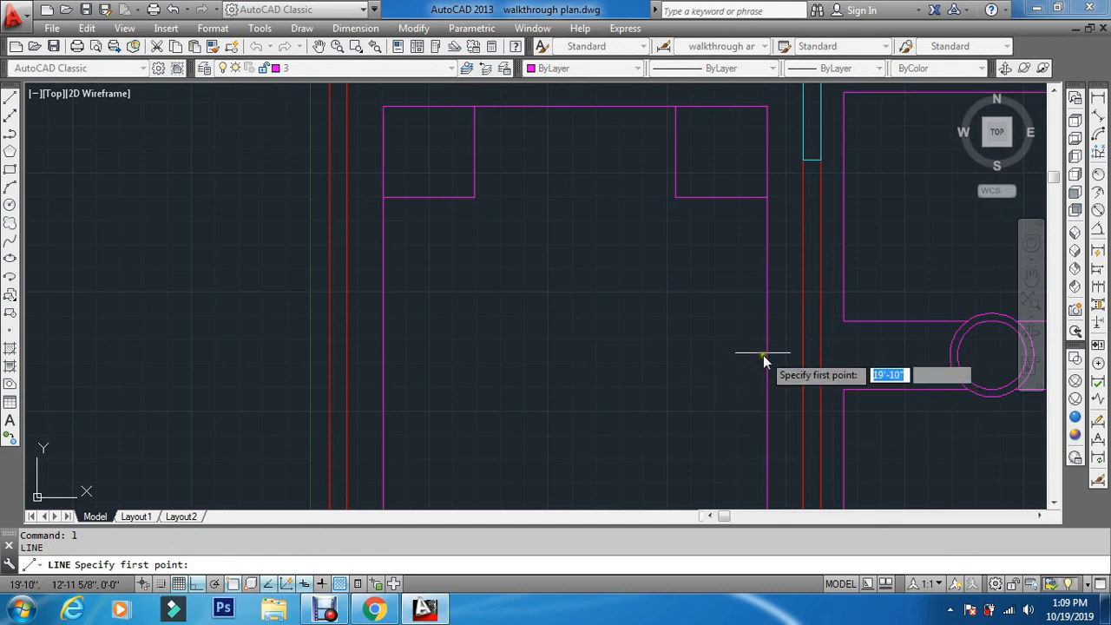
pyautogui.click(766, 354)
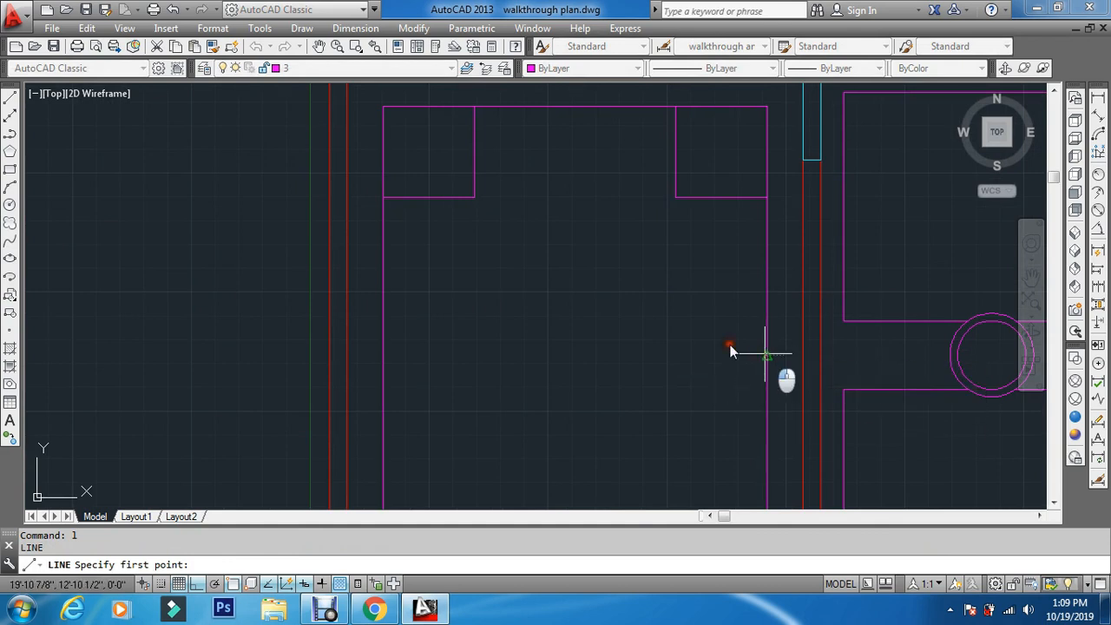
pyautogui.click(385, 355)
pyautogui.press('Escape')
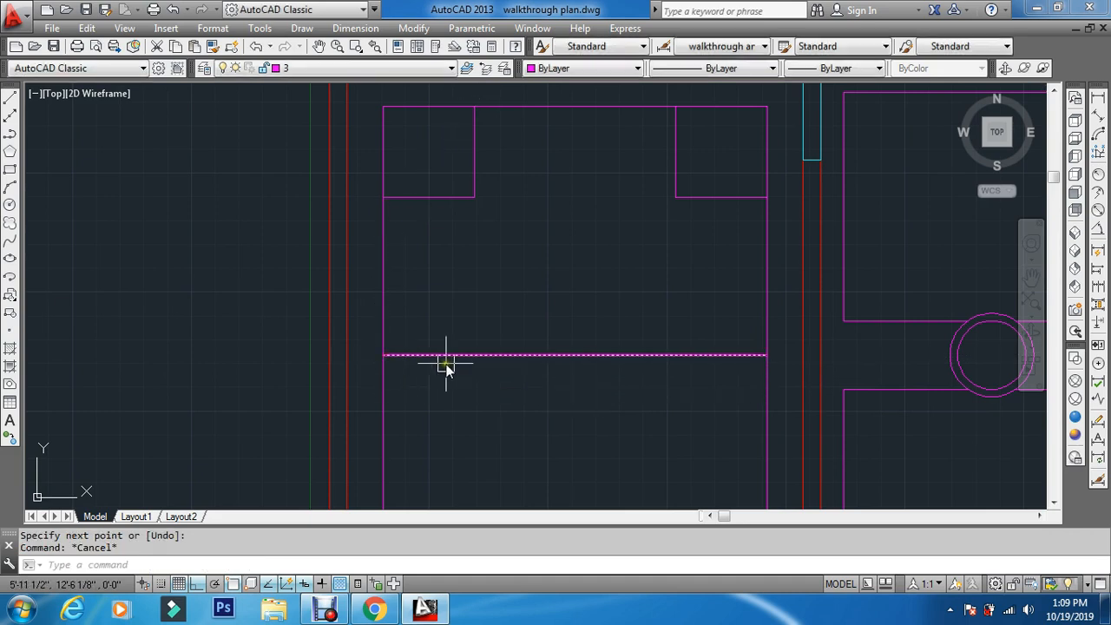
pyautogui.press('Escape')
# Step: Draw a ray straight down from the midpoint of the left-hand magenta rectangle's top edge
pyautogui.write('ray')
pyautogui.press('Return')
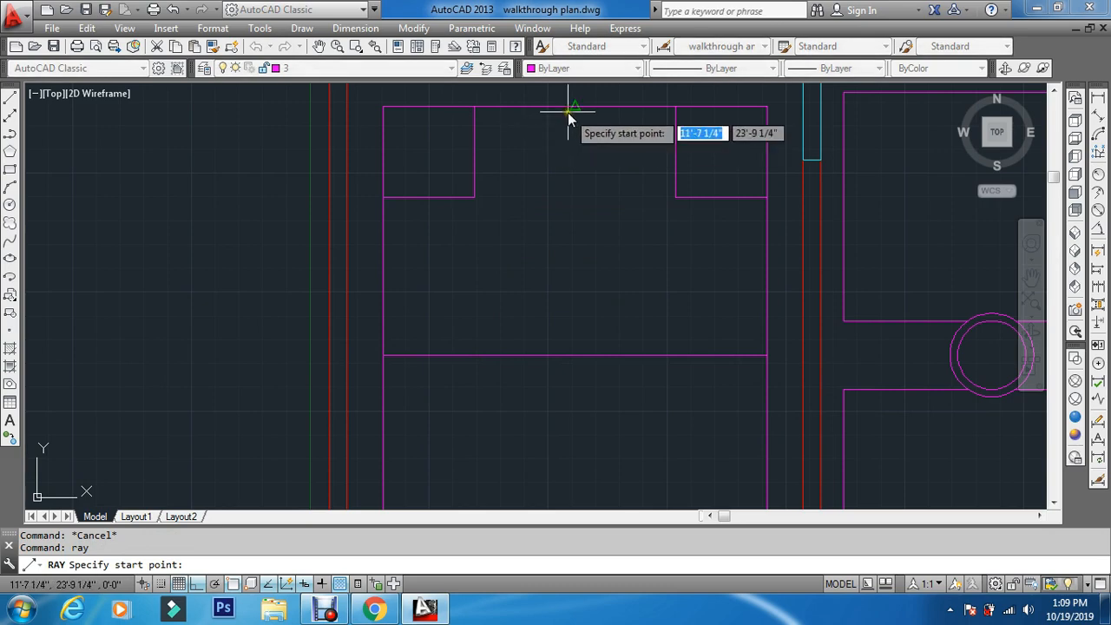
pyautogui.click(576, 107)
pyautogui.click(576, 176)
pyautogui.press('Escape')
pyautogui.press('Escape')
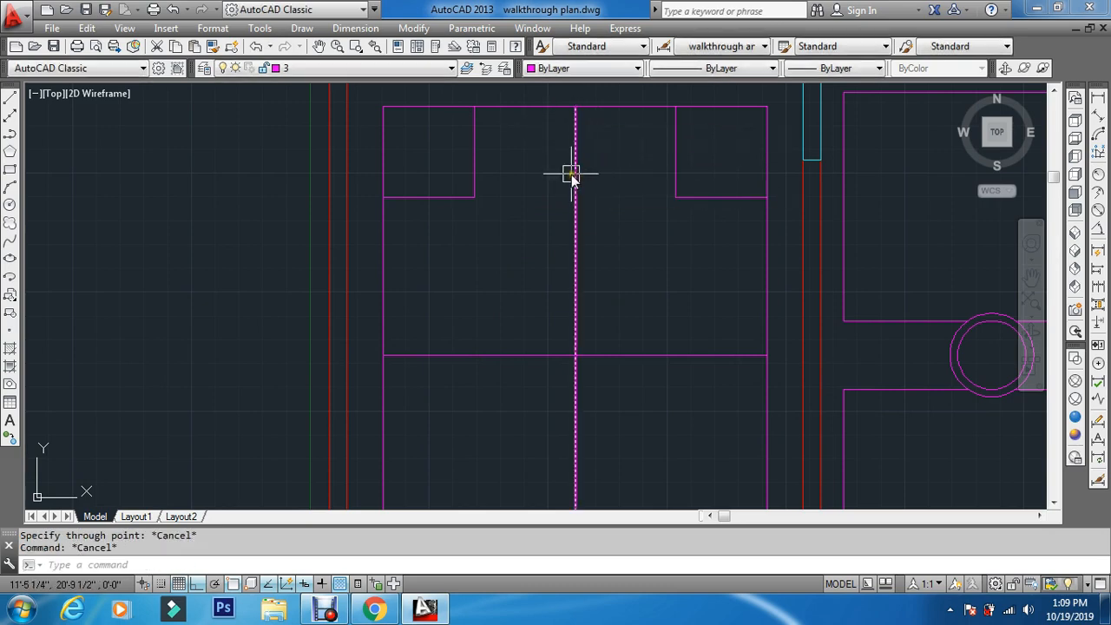
# Step: Trim the part of the ray that runs below the bottom edge of the left-hand magenta rectangle
pyautogui.write('tr')
pyautogui.press('Return')
pyautogui.scroll(-7, 568, 177)
pyautogui.scroll(7, 568, 296)
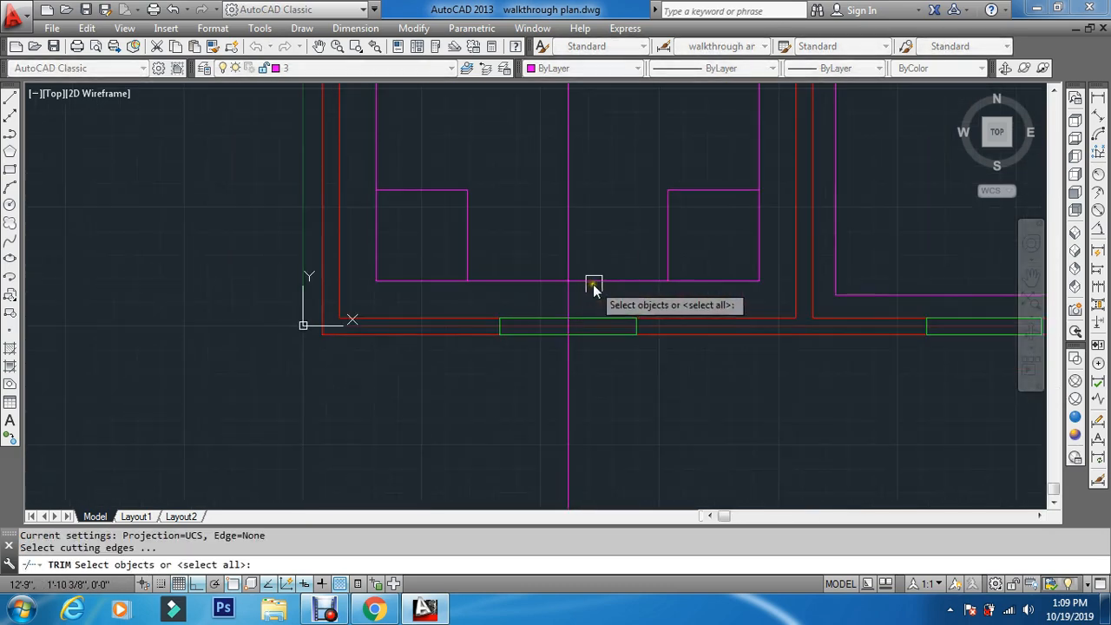
pyautogui.click(601, 283)
pyautogui.press('Return')
pyautogui.click(595, 395)
pyautogui.click(526, 405)
pyautogui.press('Return')
pyautogui.press('Escape')
pyautogui.scroll(-4, 539, 381)
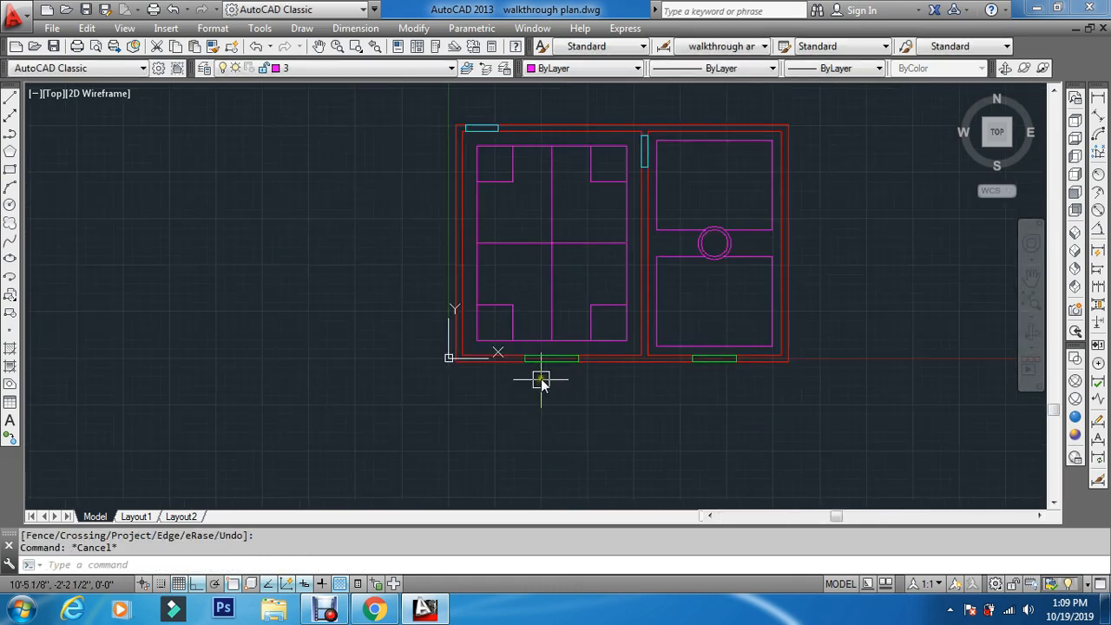
# Step: Offset the left-hand room's horizontal centre line by 4' above and below
pyautogui.scroll(2, 566, 183)
pyautogui.write('o')
pyautogui.press('Return')
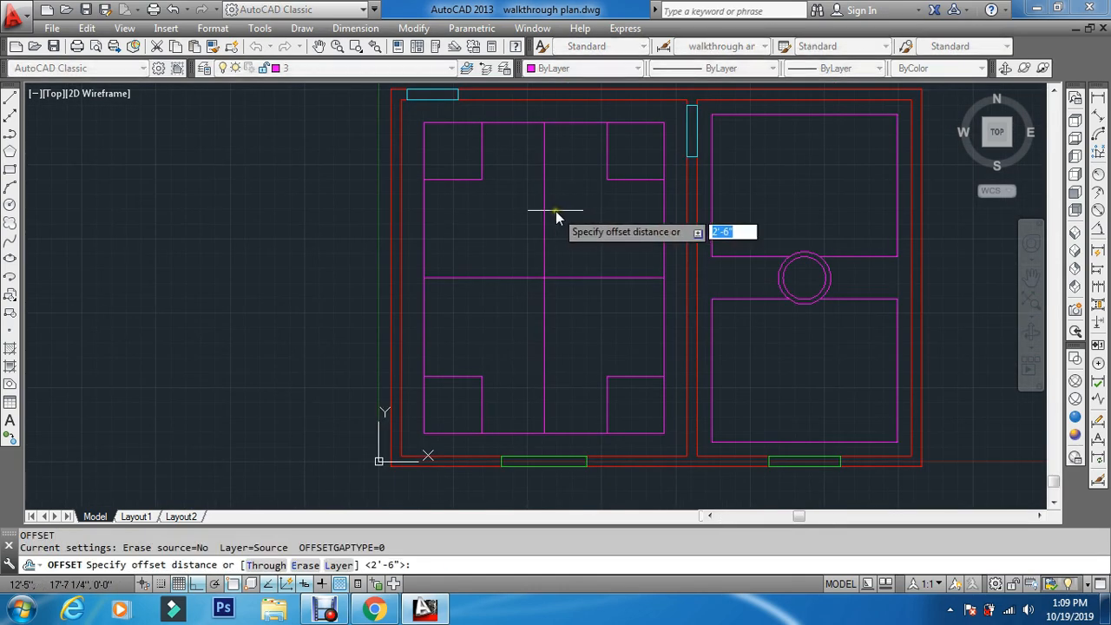
pyautogui.write('4')
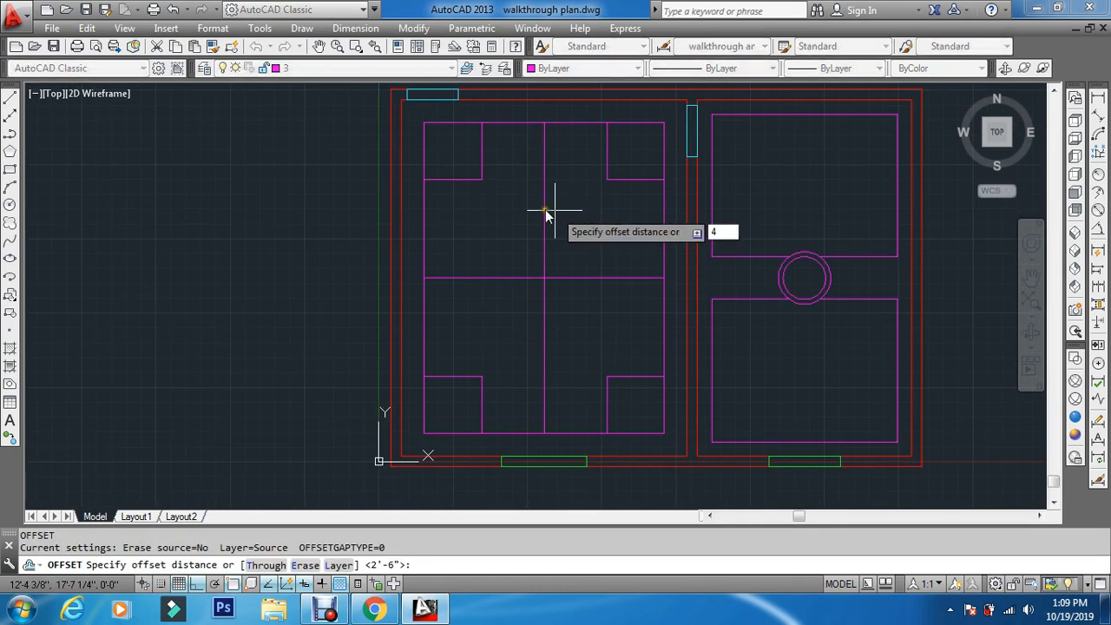
pyautogui.write("'")
pyautogui.press('Return')
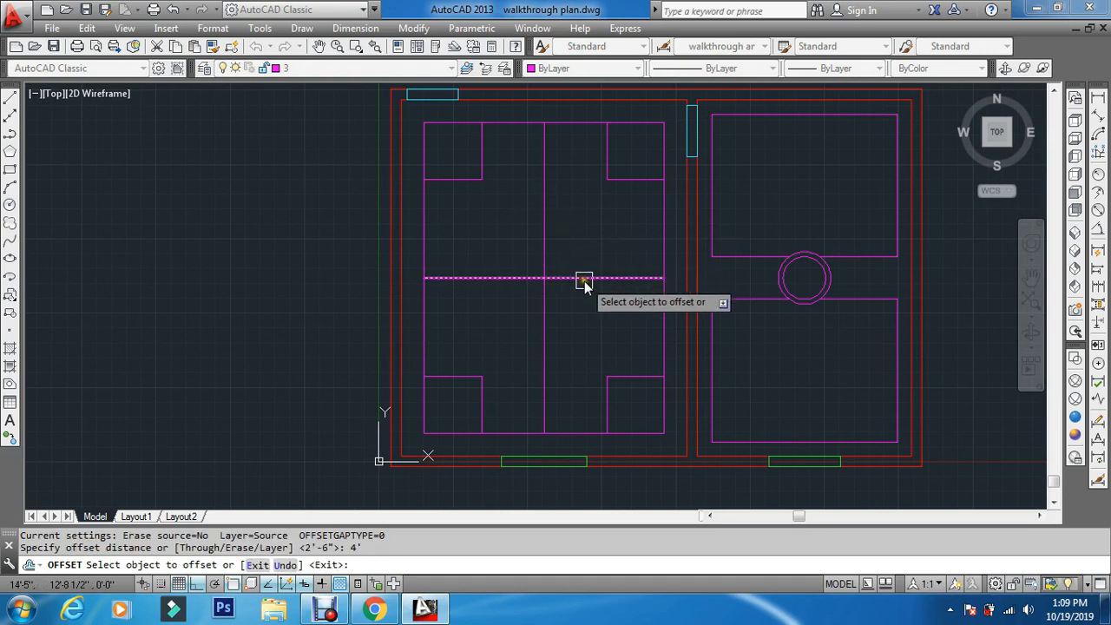
pyautogui.click(579, 278)
pyautogui.click(570, 199)
pyautogui.click(574, 281)
pyautogui.click(601, 358)
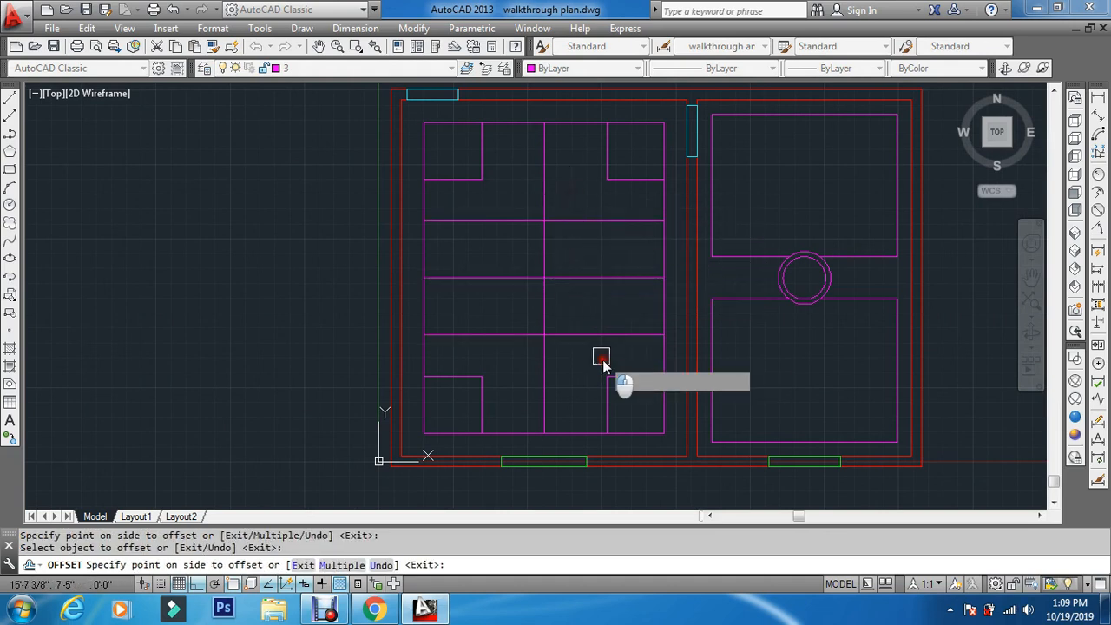
# Step: Offset the left-hand room's vertical centre line by 4' to the left and to the right
pyautogui.click(544, 308)
pyautogui.click(473, 314)
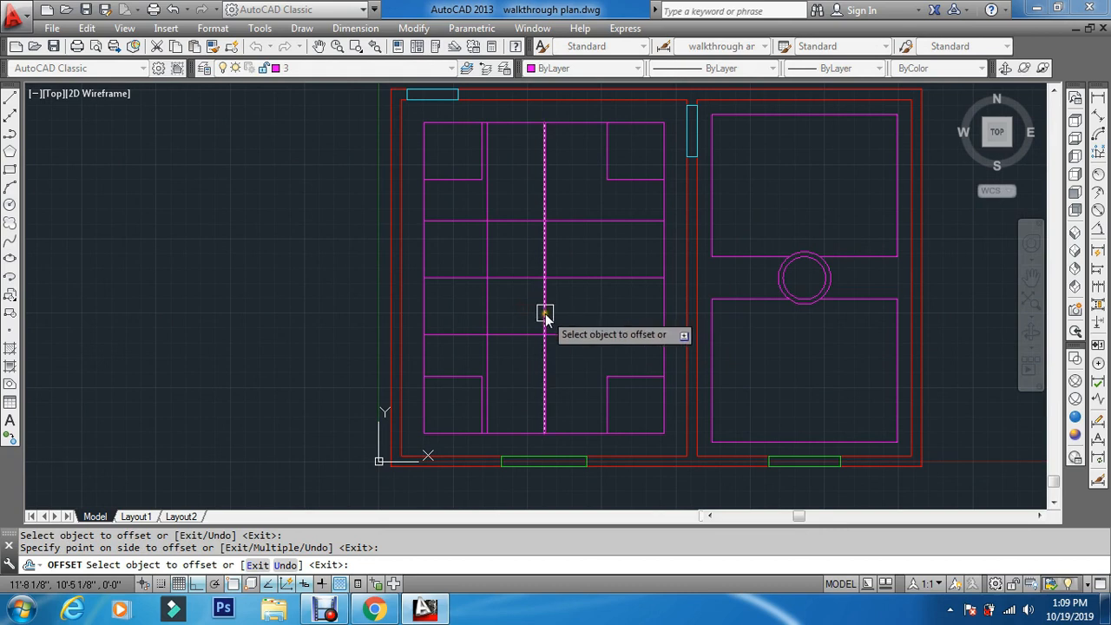
pyautogui.click(544, 315)
pyautogui.click(605, 319)
pyautogui.press('Escape')
pyautogui.press('Escape')
# Step: Draw an 8' square in the middle of the left-hand room between opposite intersections of the offset centre lines
pyautogui.write('rec')
pyautogui.press('Return')
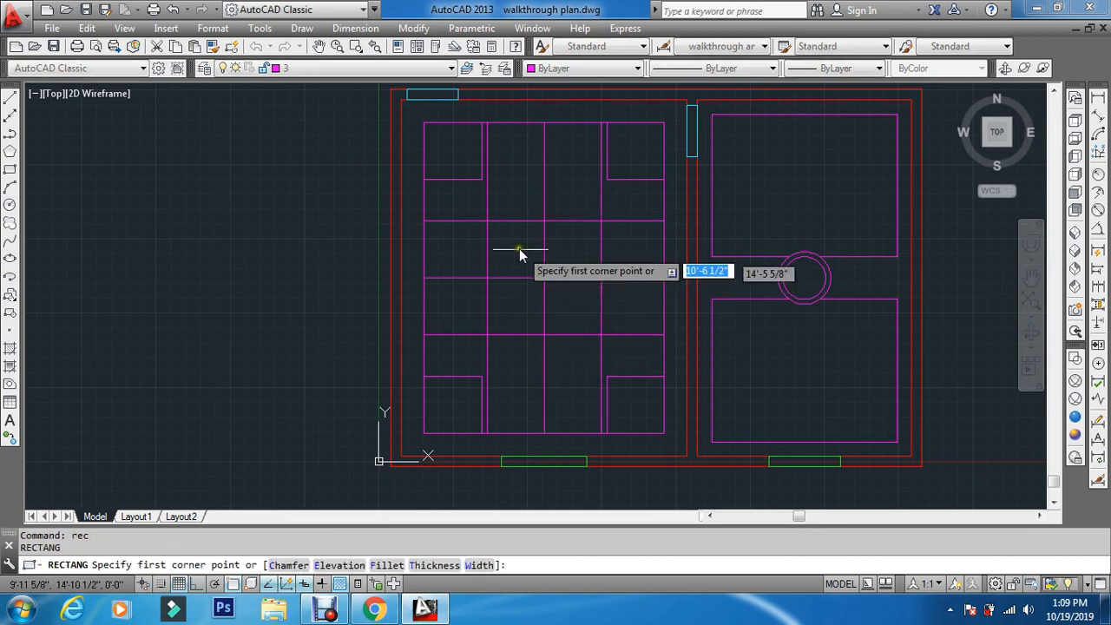
pyautogui.click(488, 222)
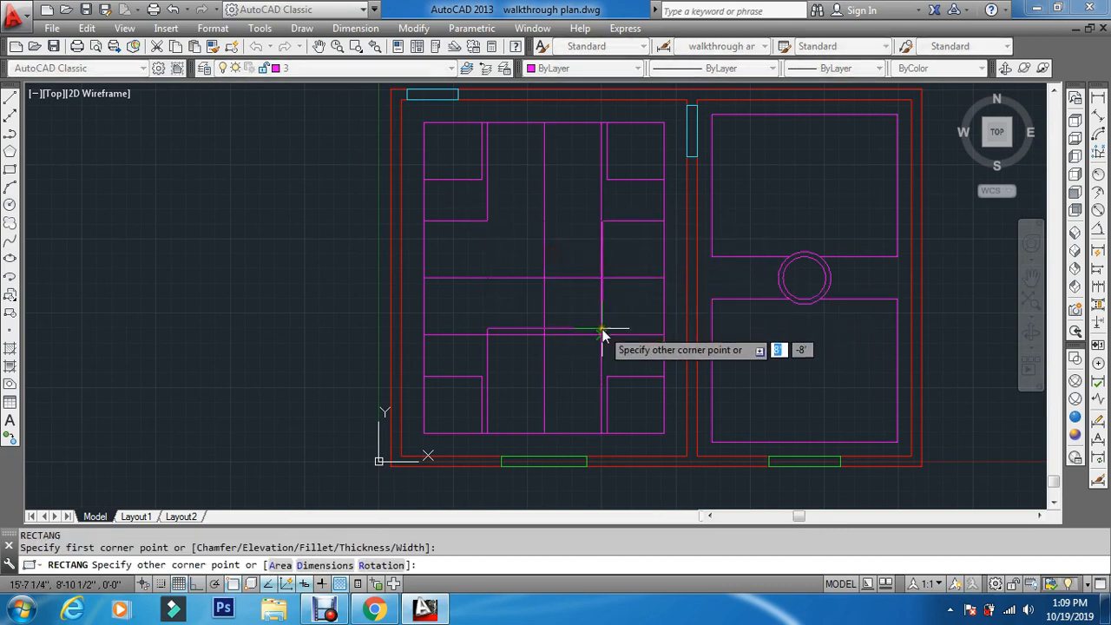
pyautogui.click(600, 336)
pyautogui.press('Return')
pyautogui.press('Escape')
pyautogui.press('Escape')
pyautogui.press('Escape')
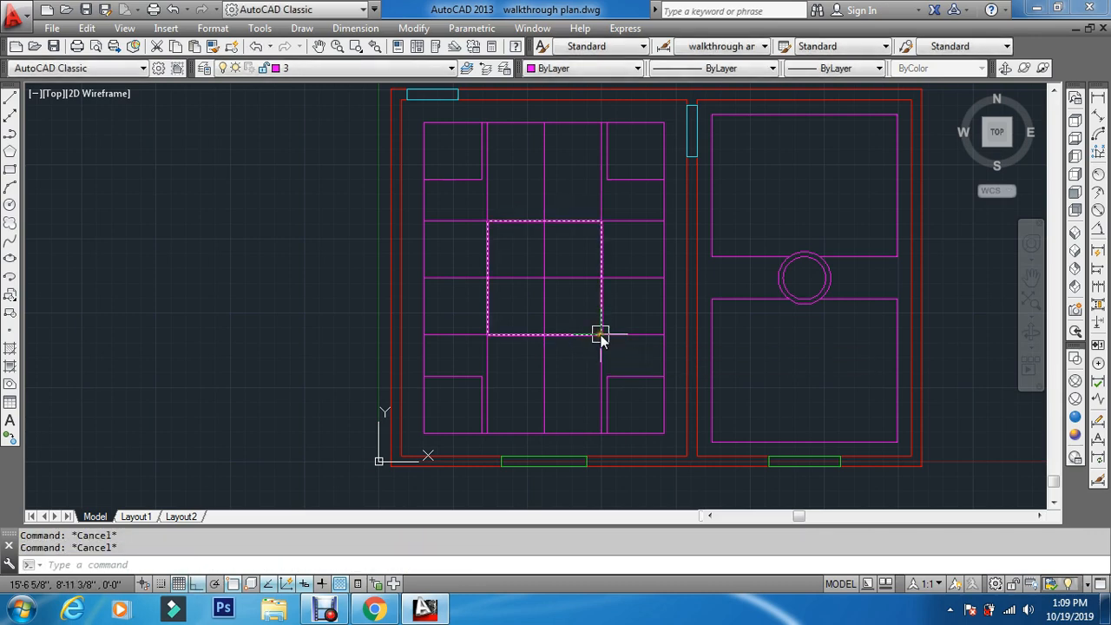
# Step: Erase the horizontal and vertical centre lines and their offset copies in the left-hand room, keeping the central square
pyautogui.write('e')
pyautogui.press('Return')
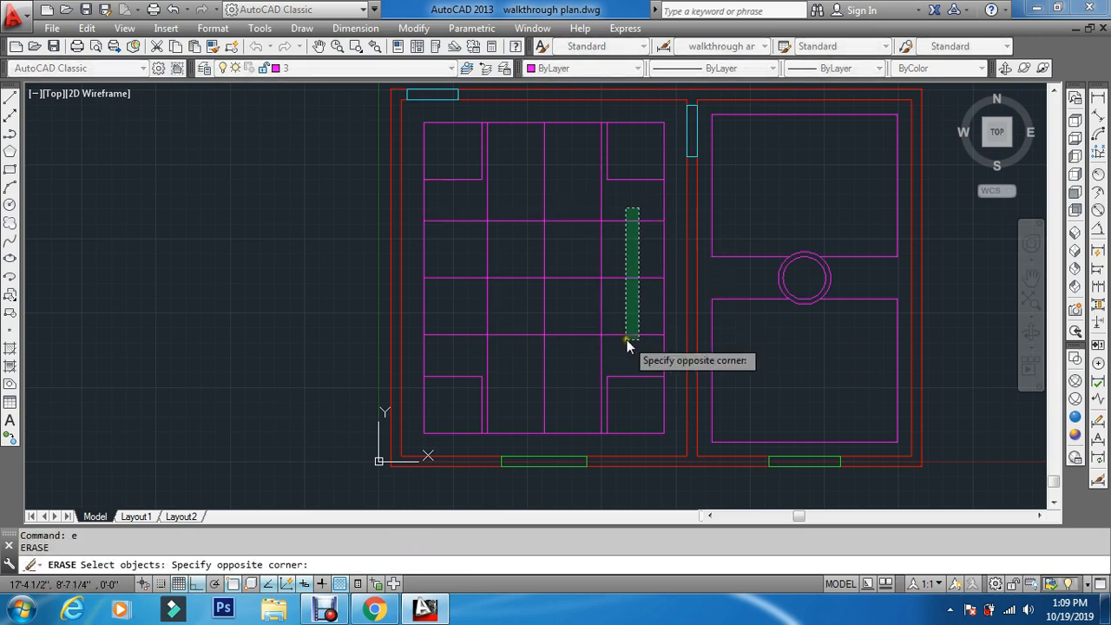
pyautogui.click(625, 341)
pyautogui.press('Return')
pyautogui.press('Return')
pyautogui.scroll(3, 619, 221)
pyautogui.click(616, 204)
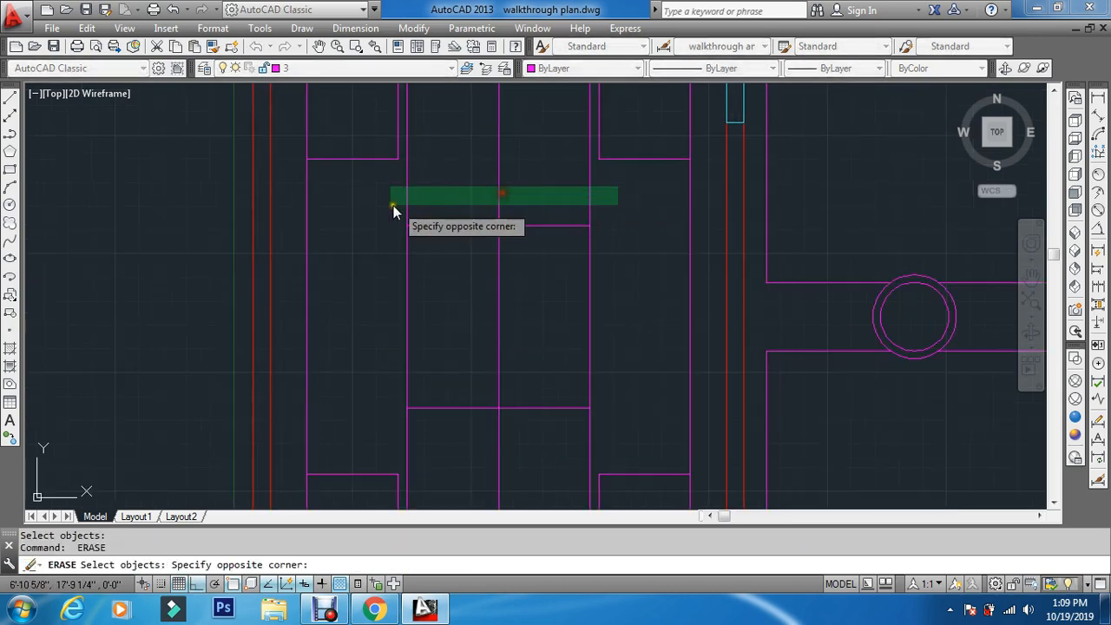
pyautogui.click(387, 204)
pyautogui.press('Escape')
pyautogui.scroll(-4, 456, 238)
pyautogui.press('Escape')
pyautogui.scroll(3, 509, 154)
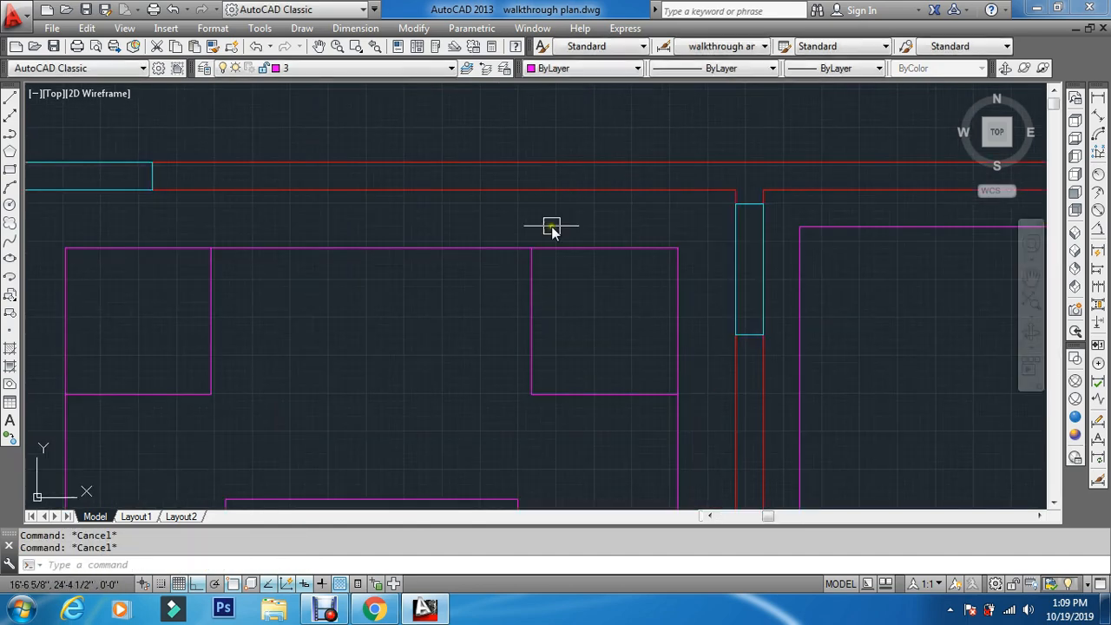
pyautogui.write('b')
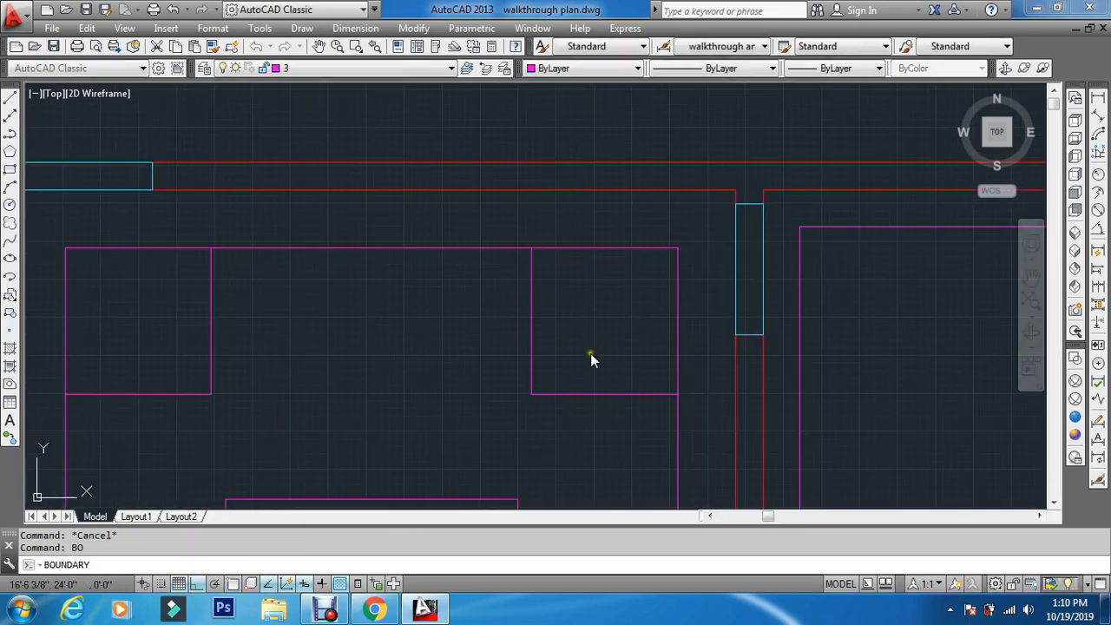
pyautogui.write('o')
pyautogui.press('Return')
pyautogui.scroll(2, 565, 418)
pyautogui.press('Escape')
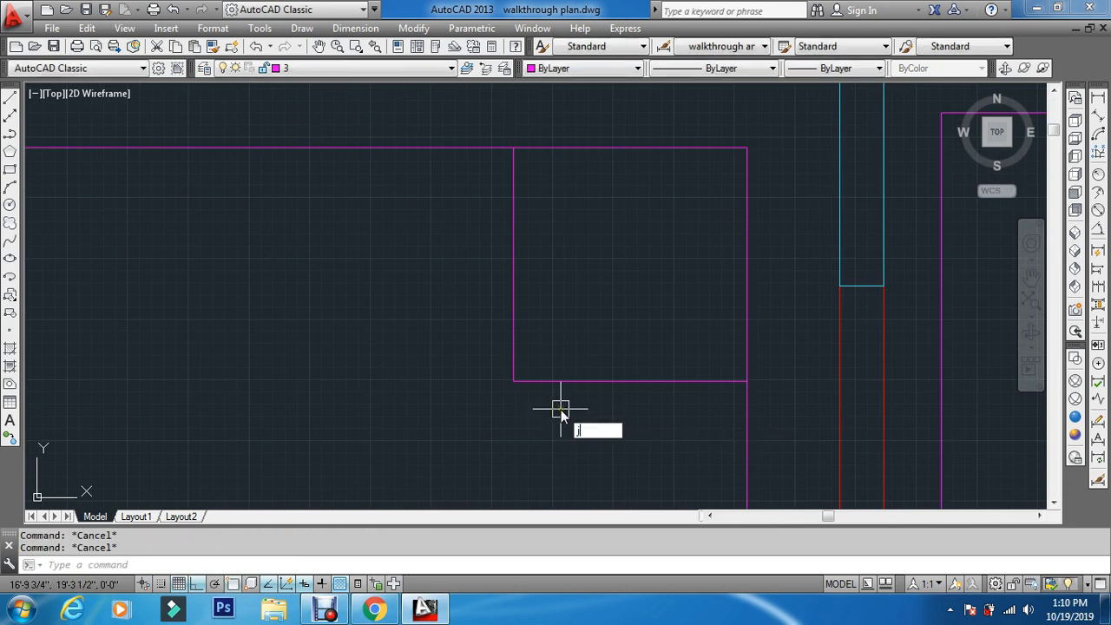
# Step: Join the two inner edges of the left-hand room's top-right corner square into one polyline
pyautogui.write('j')
pyautogui.press('Return')
pyautogui.click(519, 380)
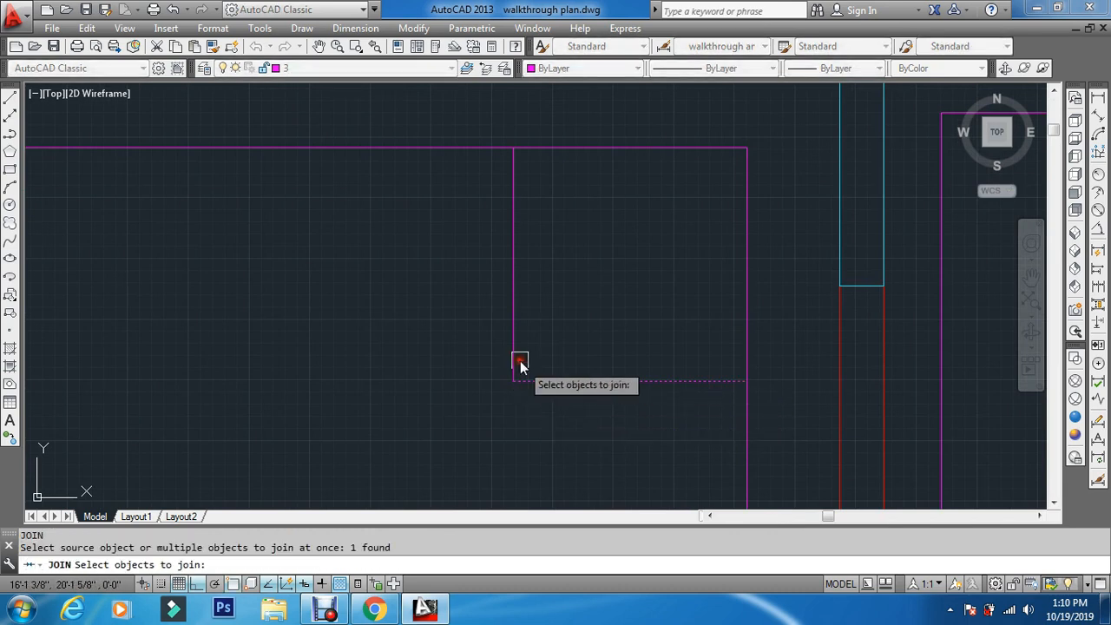
pyautogui.click(513, 357)
pyautogui.press('Return')
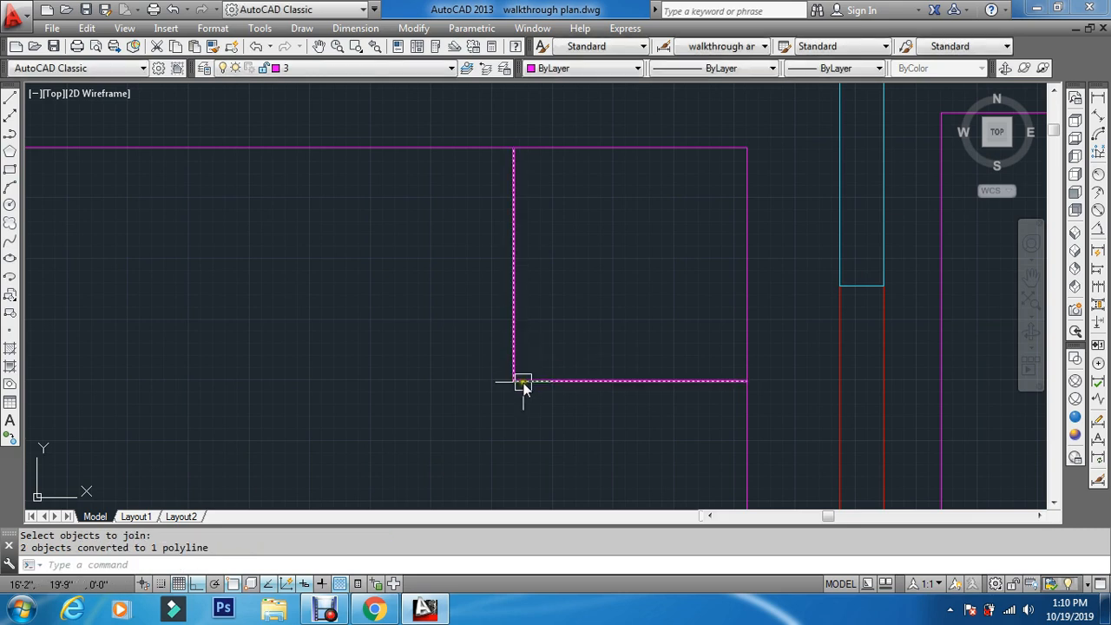
pyautogui.press('Escape')
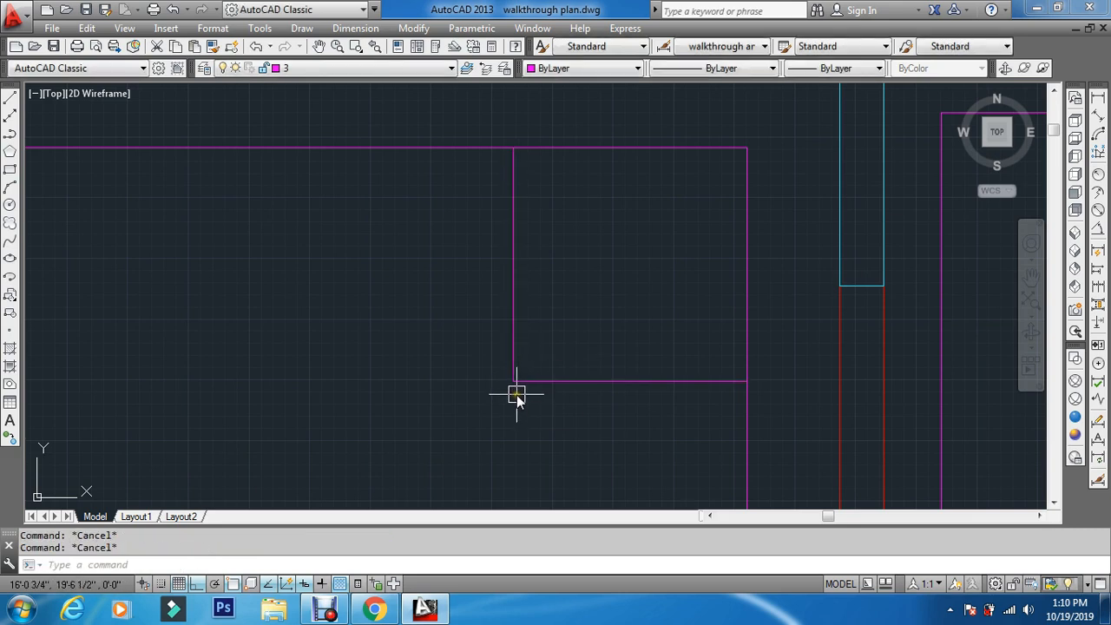
# Step: Offset the top-right corner polyline outward twice by 3", each time from the newest outline
pyautogui.write('o')
pyautogui.press('Return')
pyautogui.write('3')
pyautogui.press('Return')
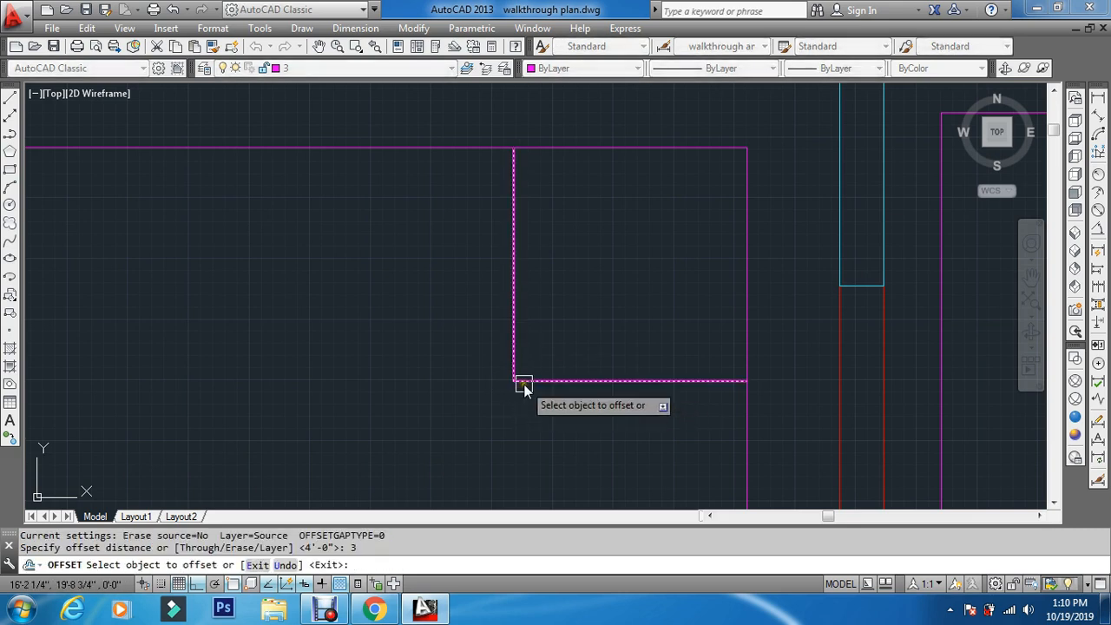
pyautogui.click(523, 388)
pyautogui.click(492, 440)
pyautogui.click(498, 386)
pyautogui.click(438, 441)
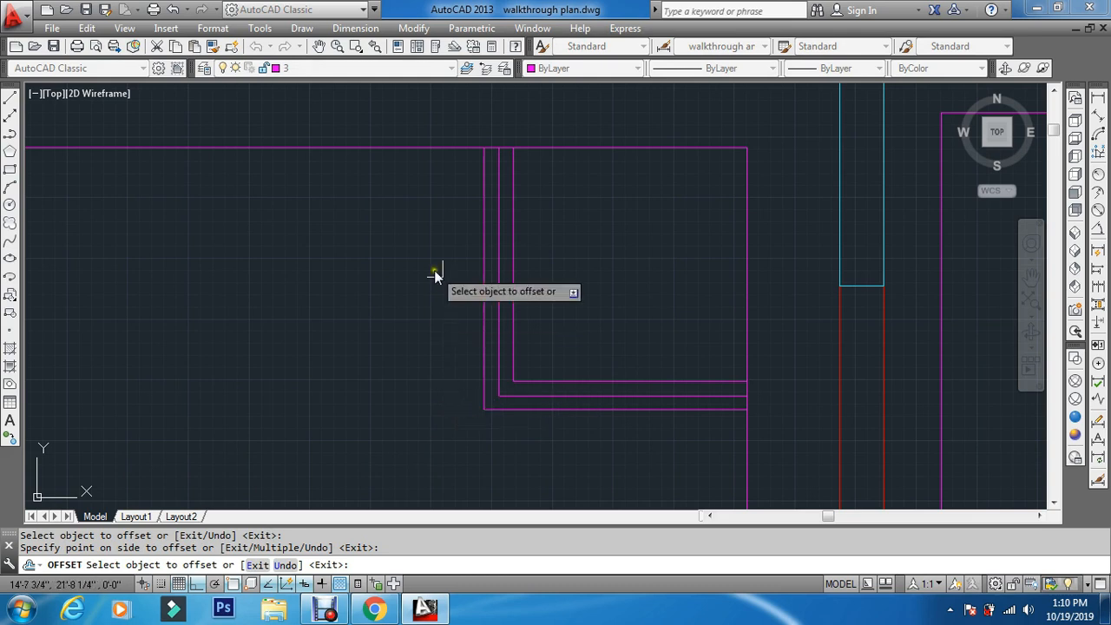
pyautogui.press('Escape')
pyautogui.press('Escape')
# Step: Draw a rectangle over the outermost outline of the top-right corner, from its upper-left end to its lower-right end
pyautogui.write('r')
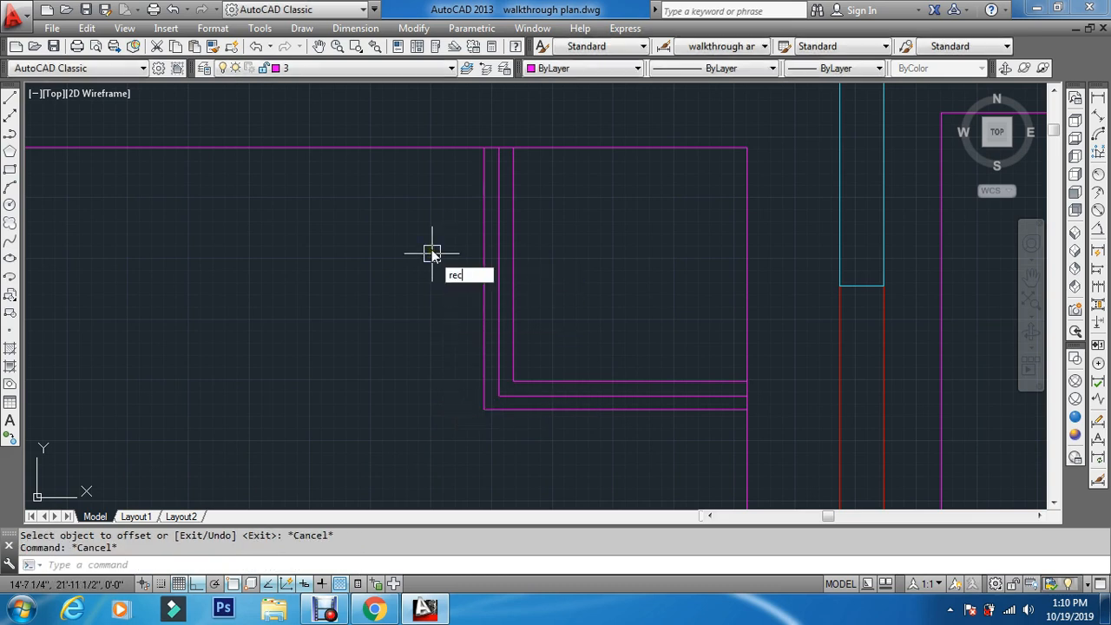
pyautogui.write('ec')
pyautogui.press('Return')
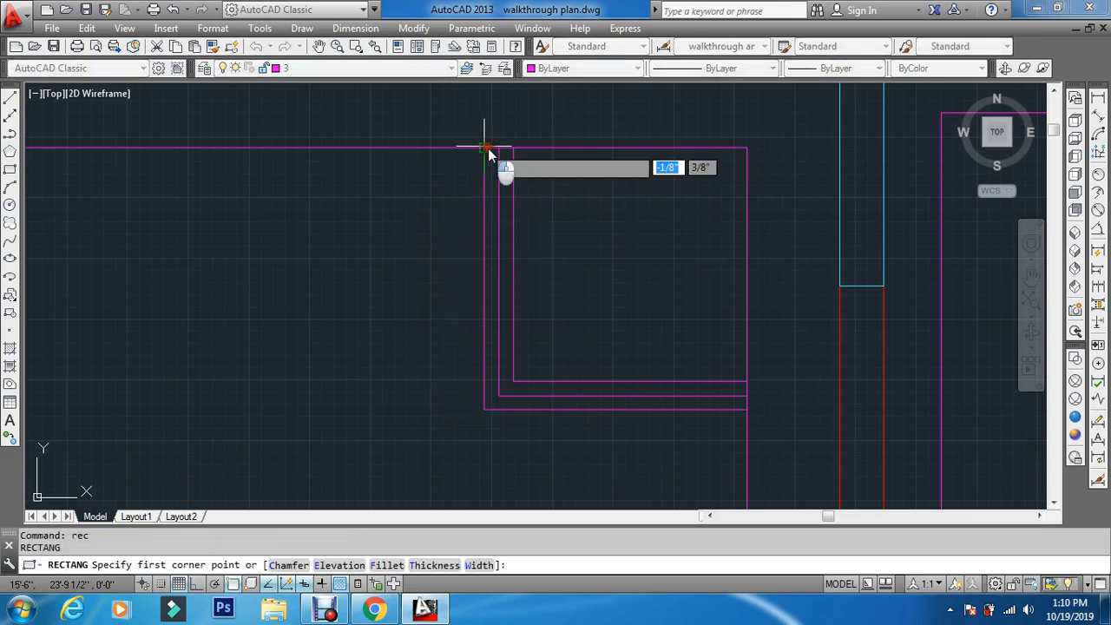
pyautogui.click(486, 149)
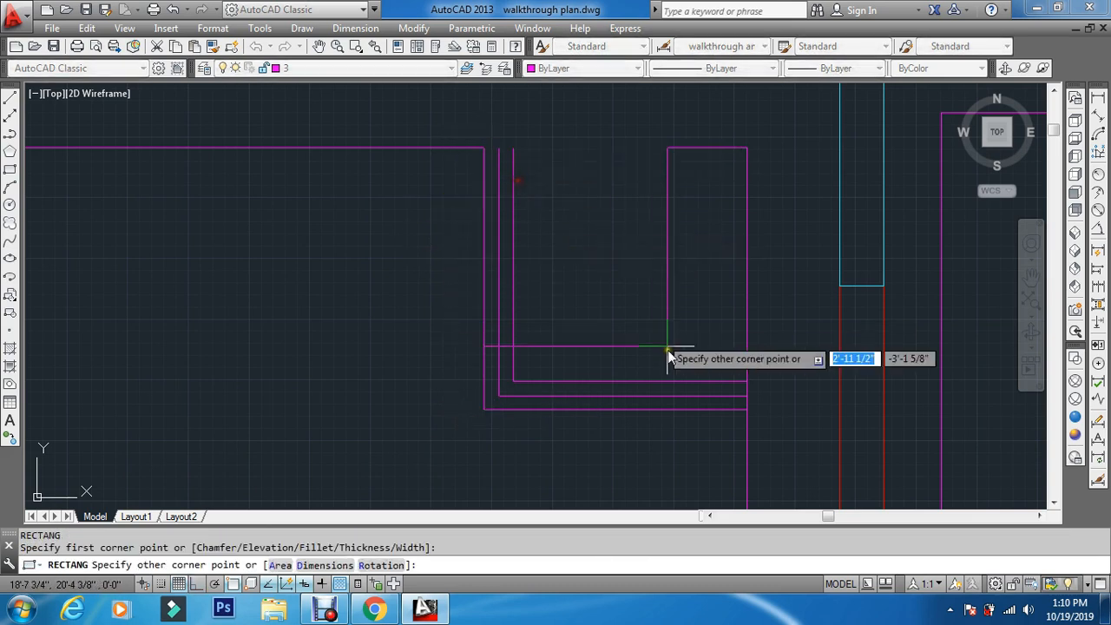
pyautogui.click(747, 410)
pyautogui.press('Escape')
# Step: Draw rectangles over the middle and innermost outlines of the left-hand room's top-right corner
pyautogui.press('Return')
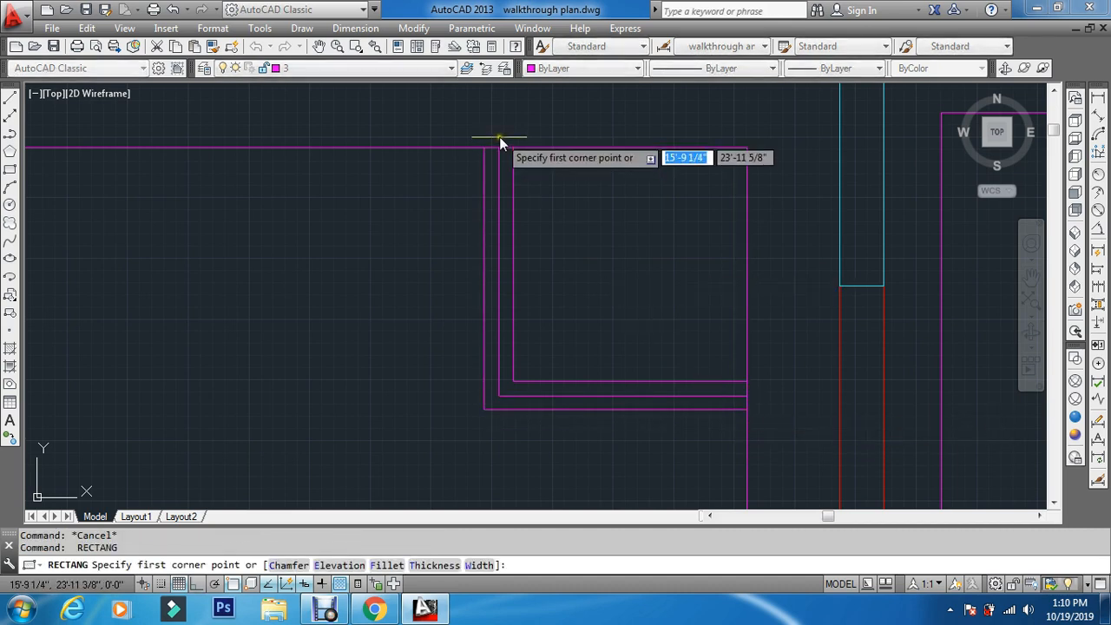
pyautogui.click(499, 149)
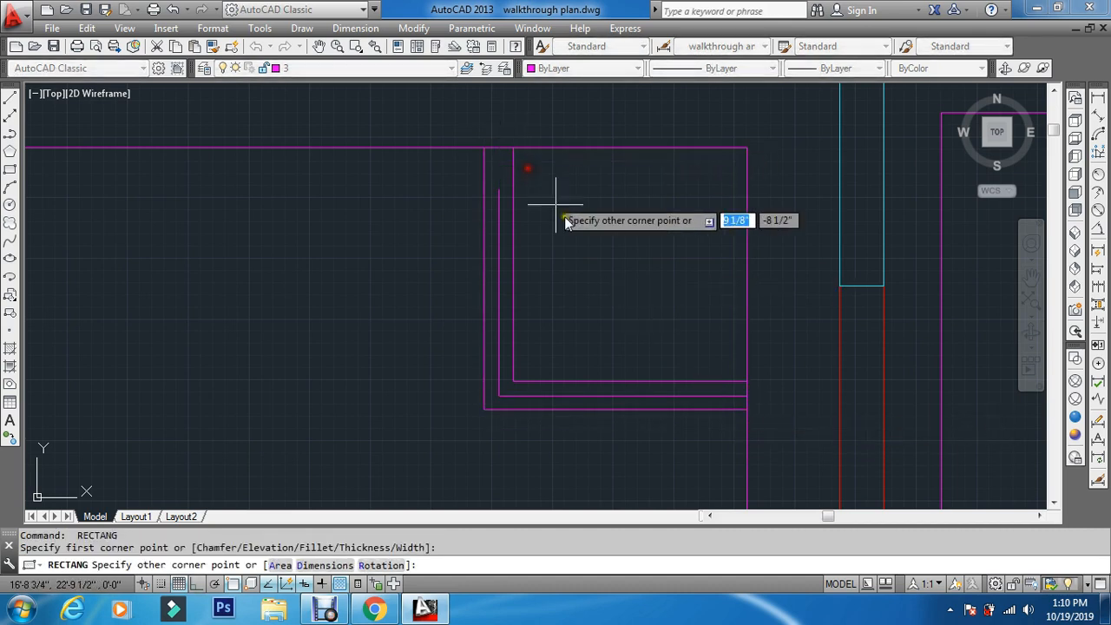
pyautogui.click(745, 395)
pyautogui.press('Return')
pyautogui.click(514, 148)
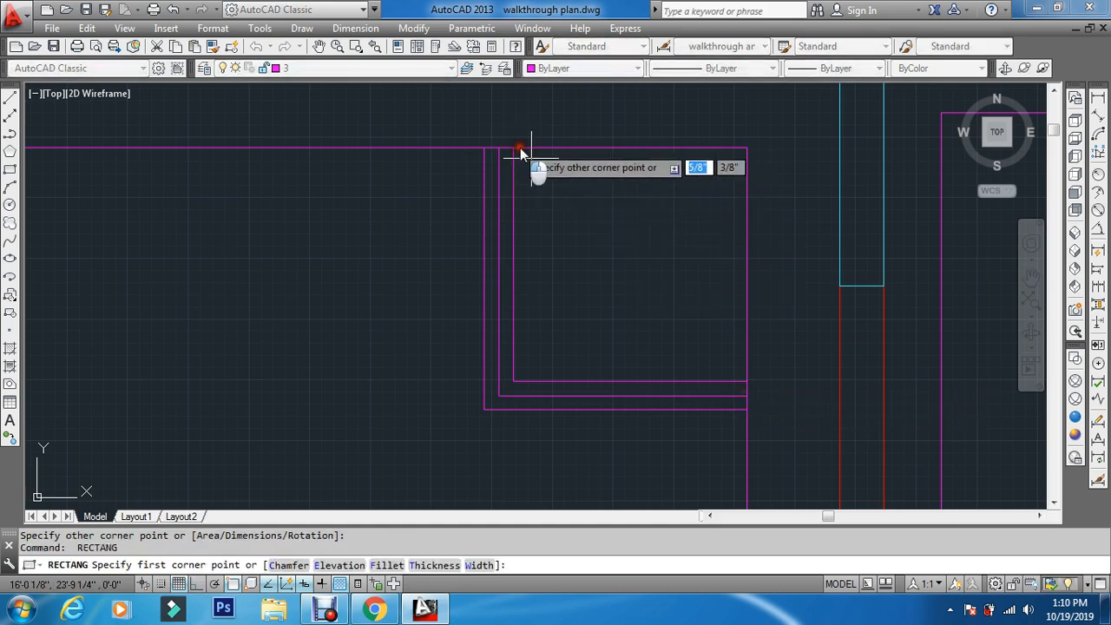
pyautogui.click(745, 380)
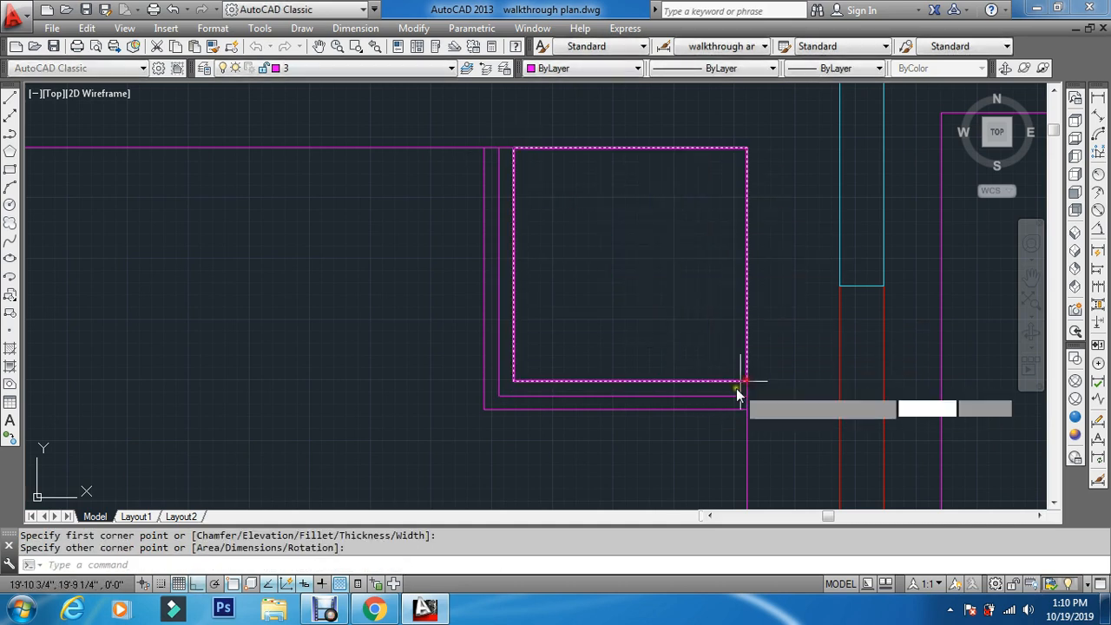
pyautogui.press('Escape')
pyautogui.write('e')
pyautogui.press('Return')
pyautogui.click(407, 115)
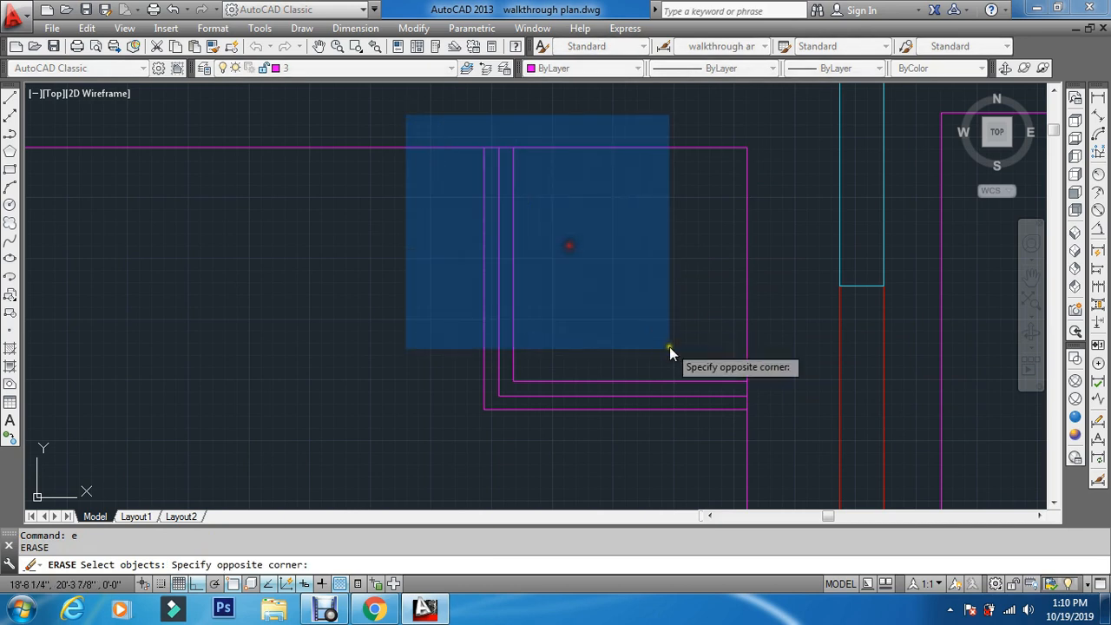
pyautogui.click(669, 472)
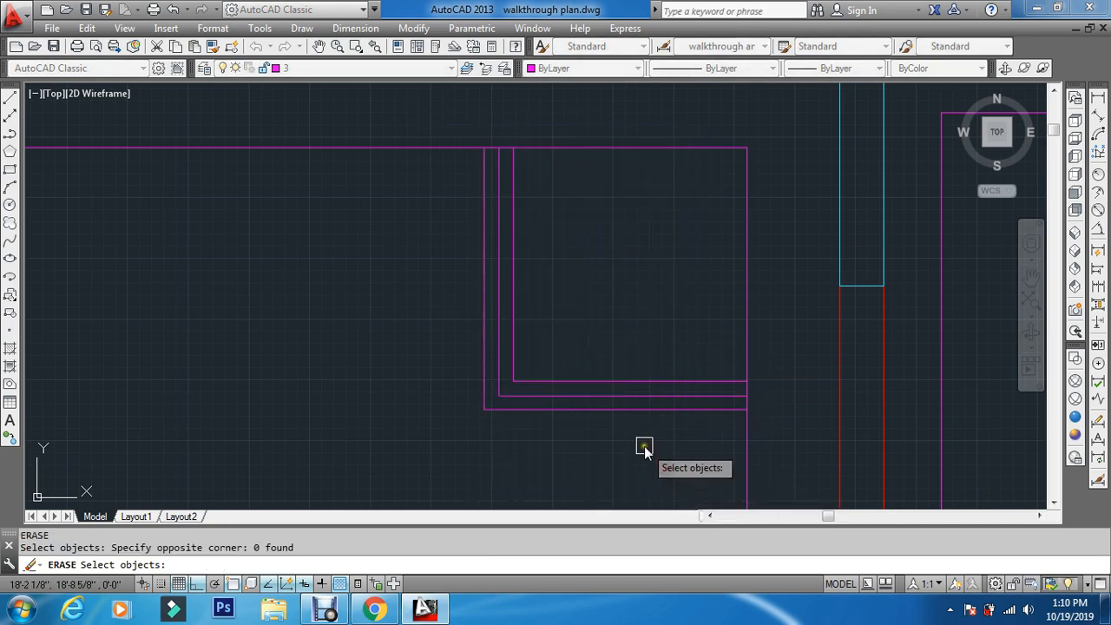
pyautogui.press('Escape')
# Step: Mirror the nested top-right corner outlines to the top-left corner about a vertical line through the top edge's midpoint, keeping the originals
pyautogui.scroll(-5, 555, 273)
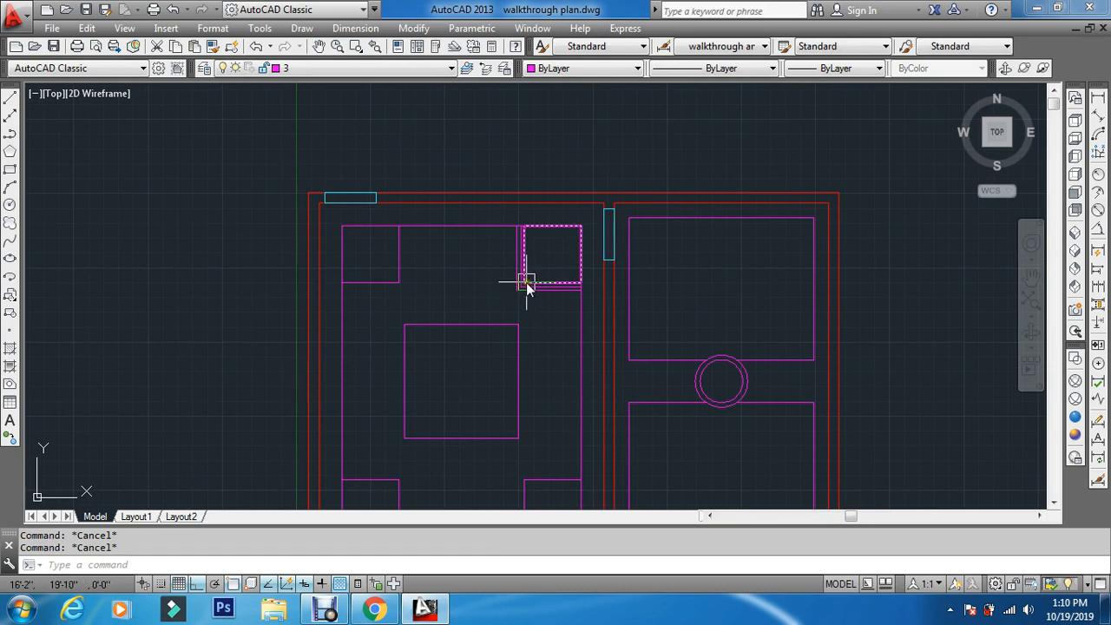
pyautogui.write('mi')
pyautogui.press('Return')
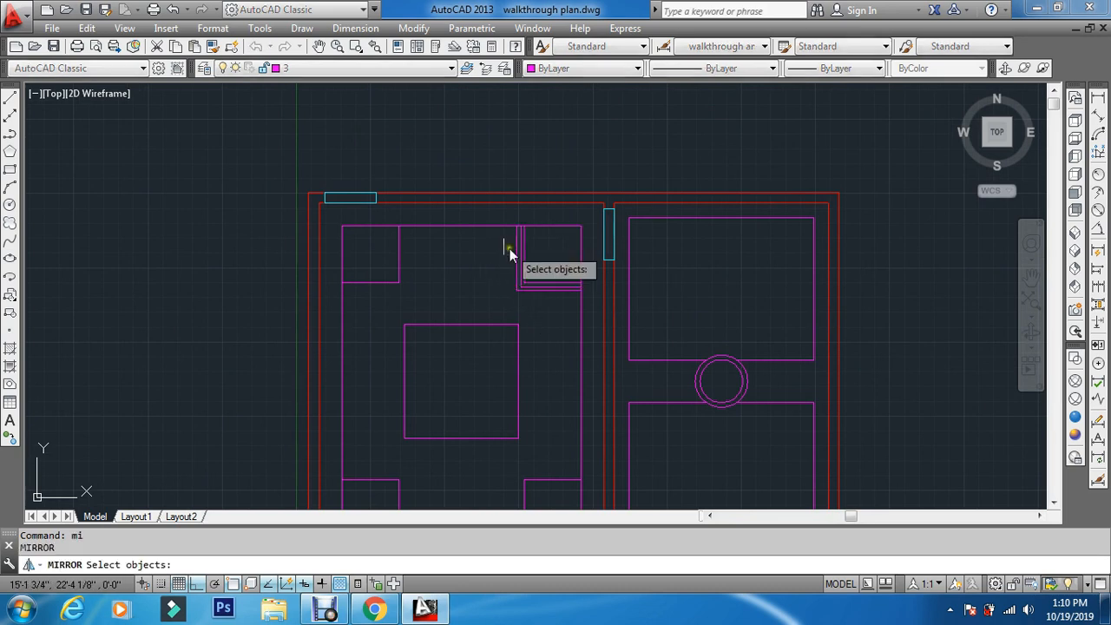
pyautogui.scroll(3, 521, 254)
pyautogui.click(584, 259)
pyautogui.click(488, 286)
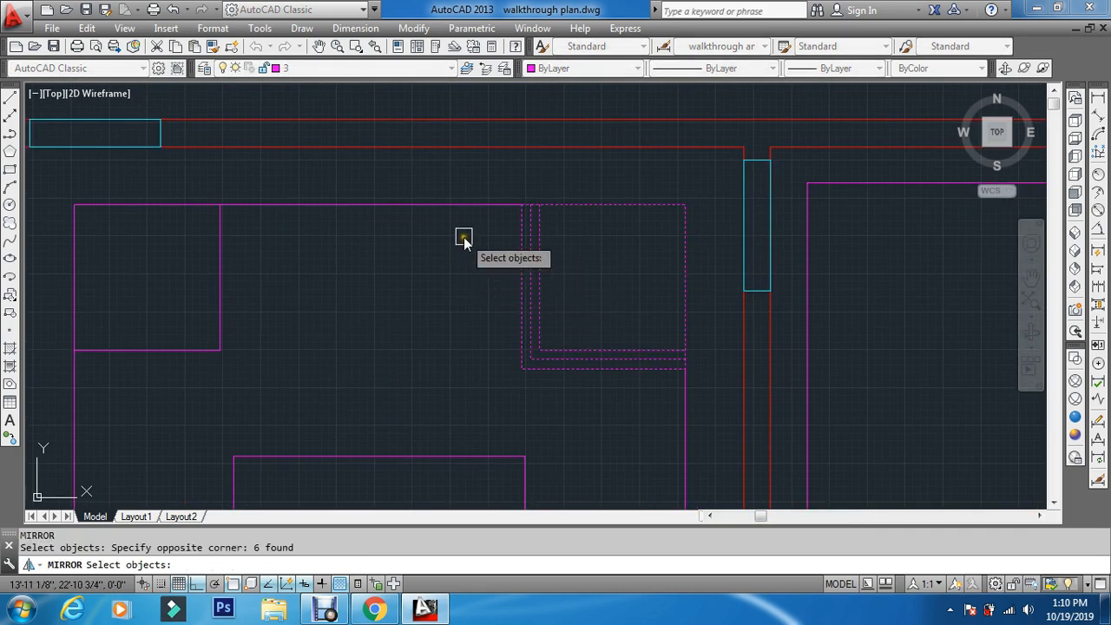
pyautogui.press('Return')
pyautogui.click(383, 205)
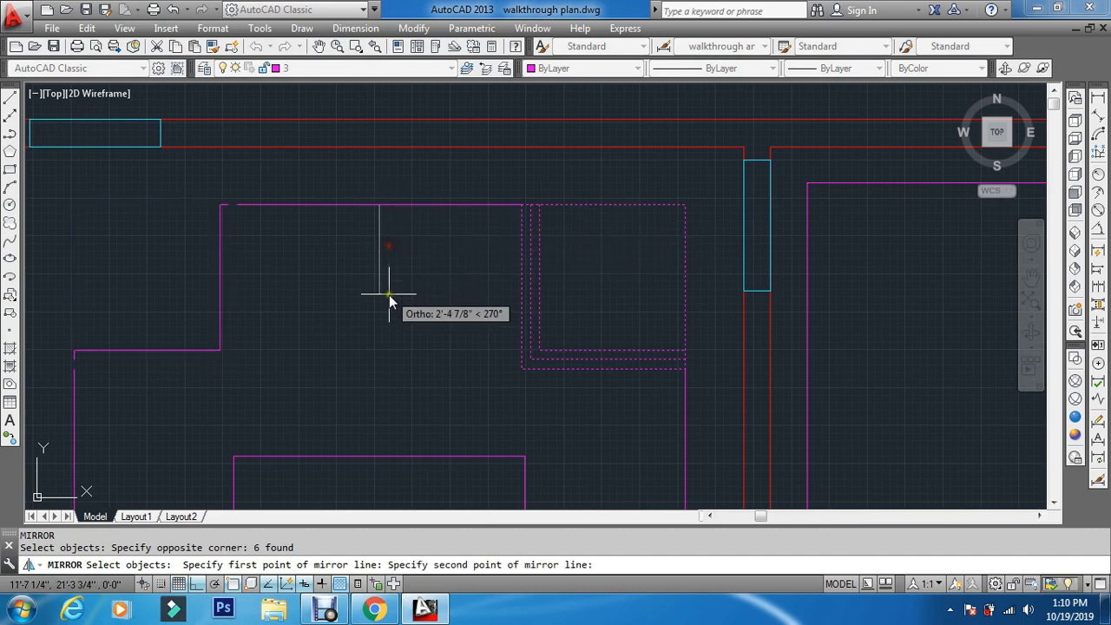
pyautogui.click(389, 294)
pyautogui.press('Return')
pyautogui.press('Escape')
pyautogui.press('Escape')
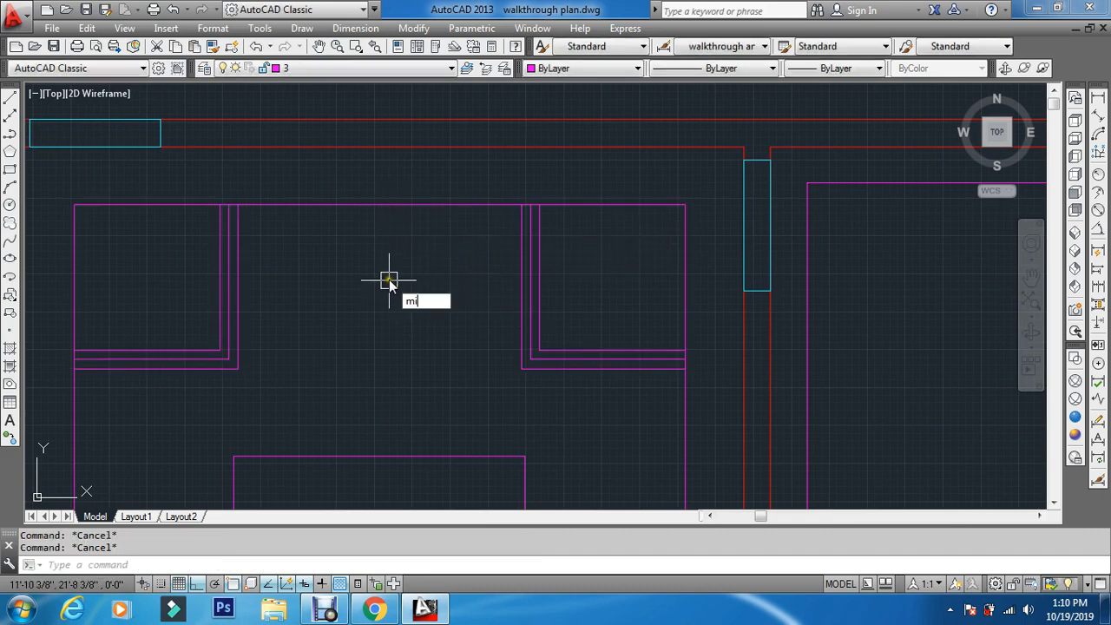
# Step: Mirror both nested top corner outlines to the bottom corners about a horizontal line through the side midpoint, keeping the originals
pyautogui.write('mi')
pyautogui.press('Return')
pyautogui.scroll(-3, 240, 211)
pyautogui.scroll(2, 186, 211)
pyautogui.click(163, 201)
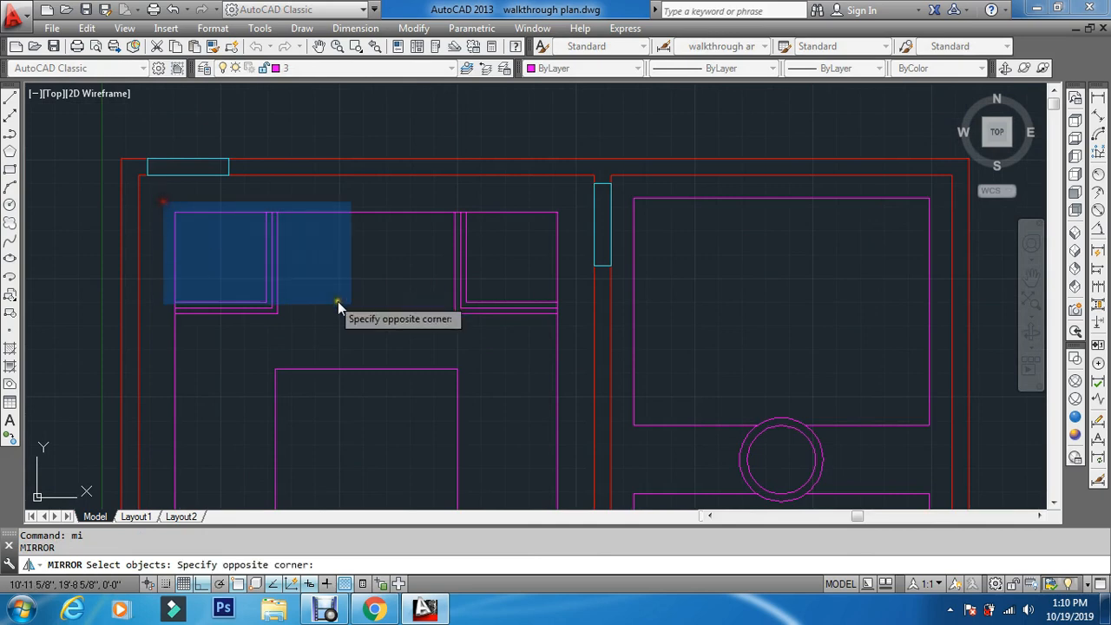
pyautogui.click(579, 340)
pyautogui.scroll(-3, 552, 325)
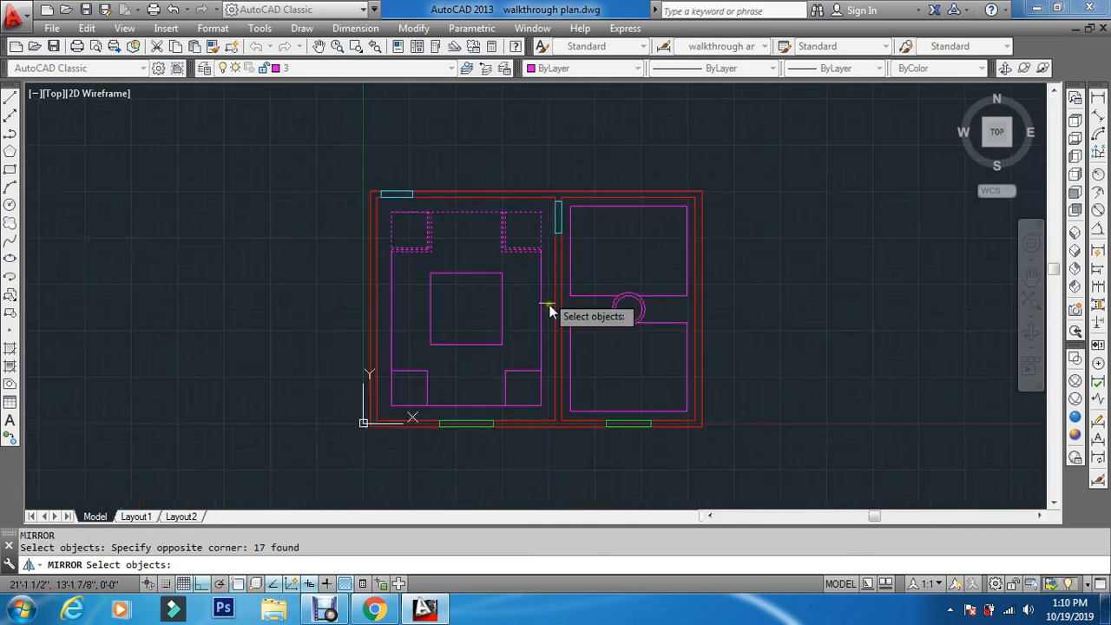
pyautogui.press('Return')
pyautogui.scroll(2, 550, 304)
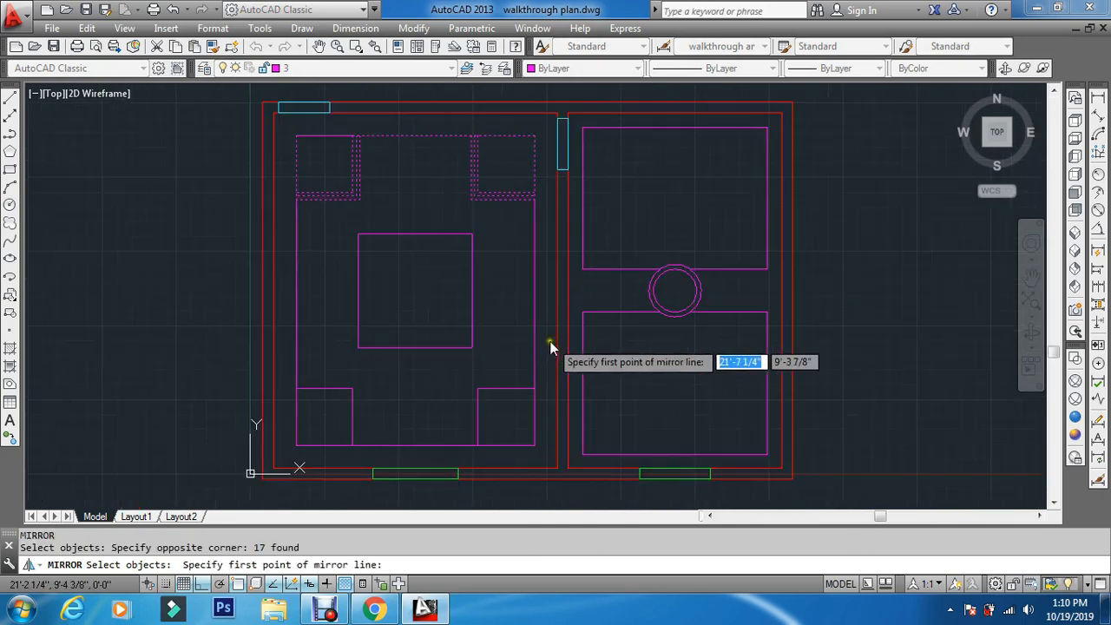
pyautogui.click(535, 292)
pyautogui.click(60, 289)
pyautogui.press('Escape')
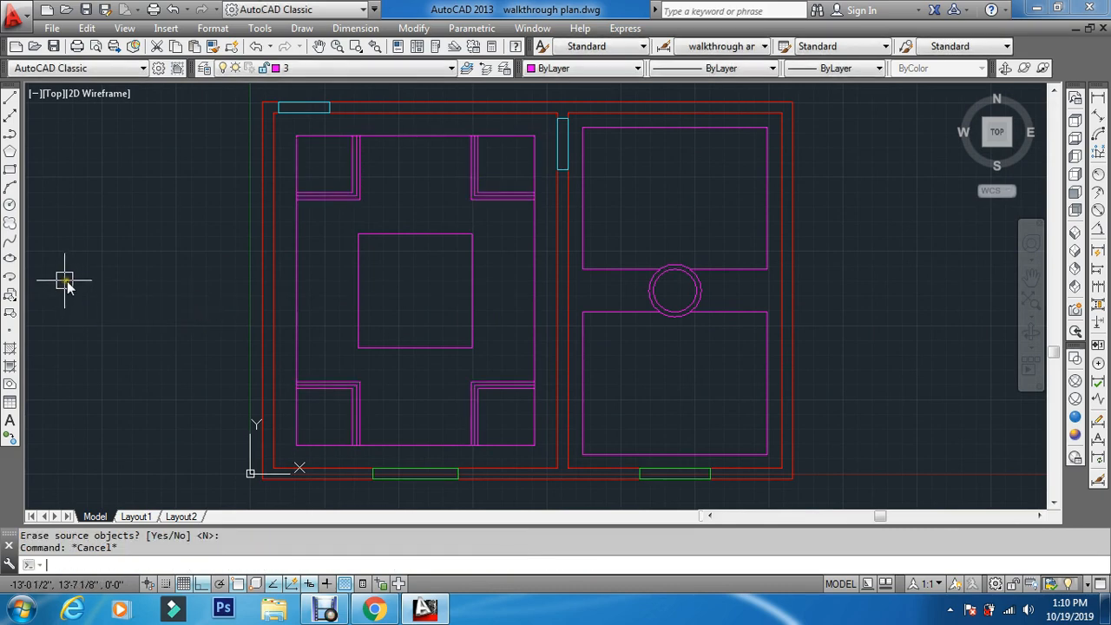
# Step: Offset the left-hand room's central square outward twice by 3", each time from the newest outline
pyautogui.write('o')
pyautogui.press('Return')
pyautogui.write('3')
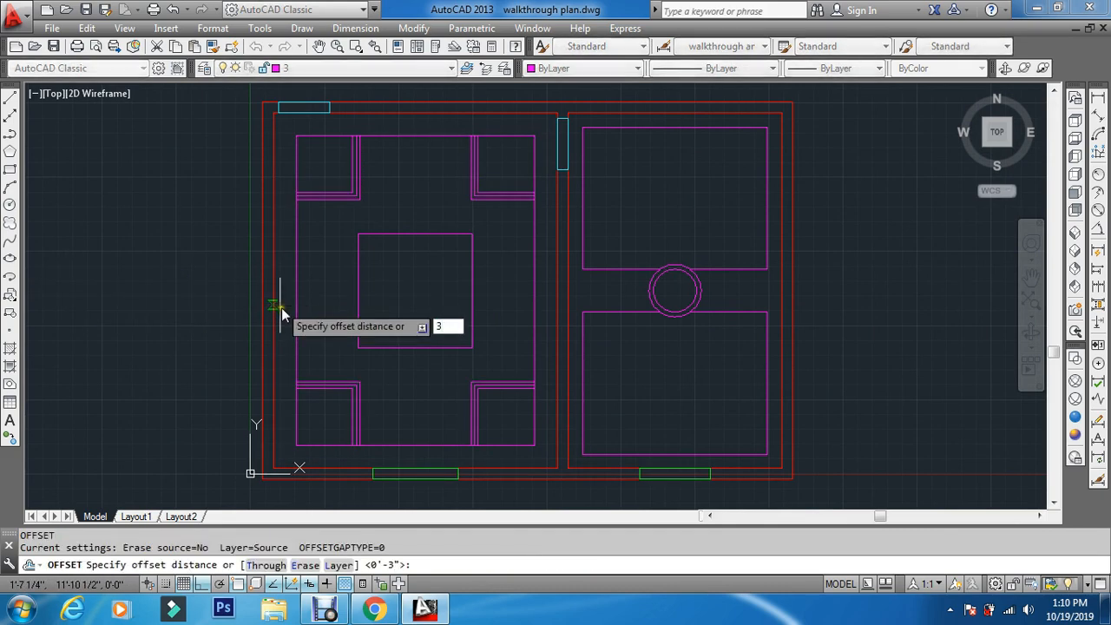
pyautogui.press('Return')
pyautogui.scroll(4, 438, 348)
pyautogui.click(432, 354)
pyautogui.click(420, 417)
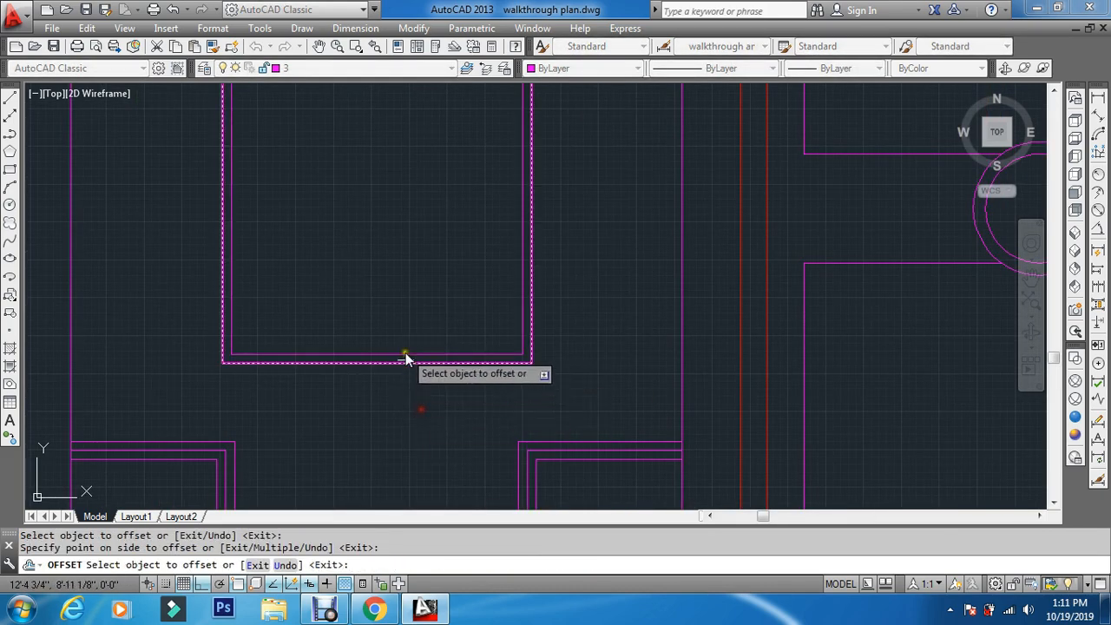
pyautogui.click(400, 363)
pyautogui.click(402, 402)
pyautogui.press('Escape')
pyautogui.press('Escape')
pyautogui.scroll(-4, 382, 347)
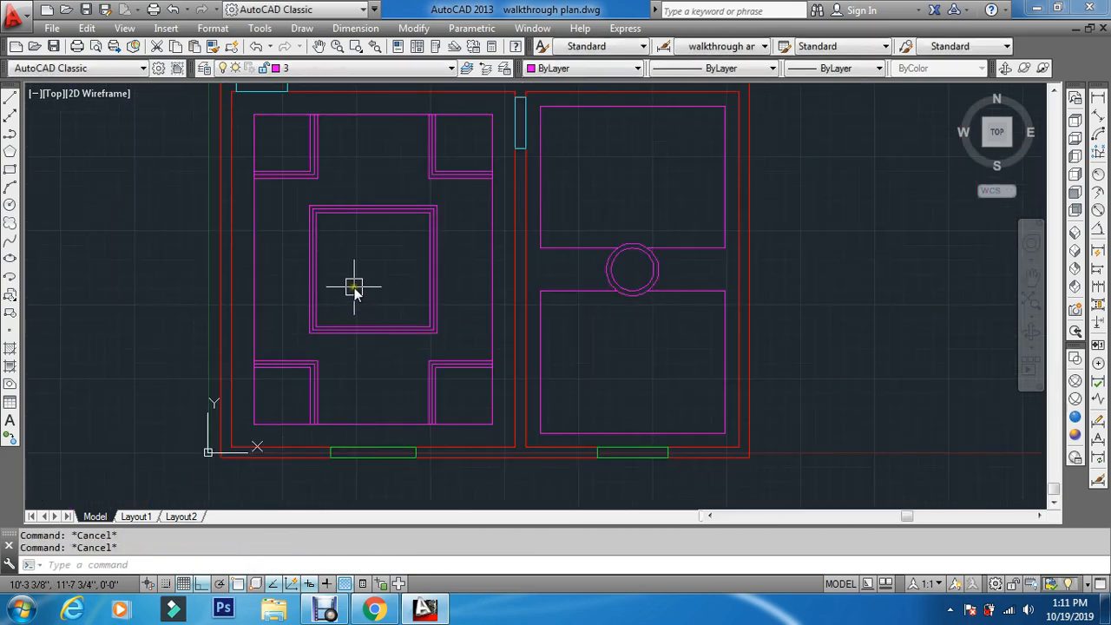
pyautogui.write('o')
pyautogui.press('Return')
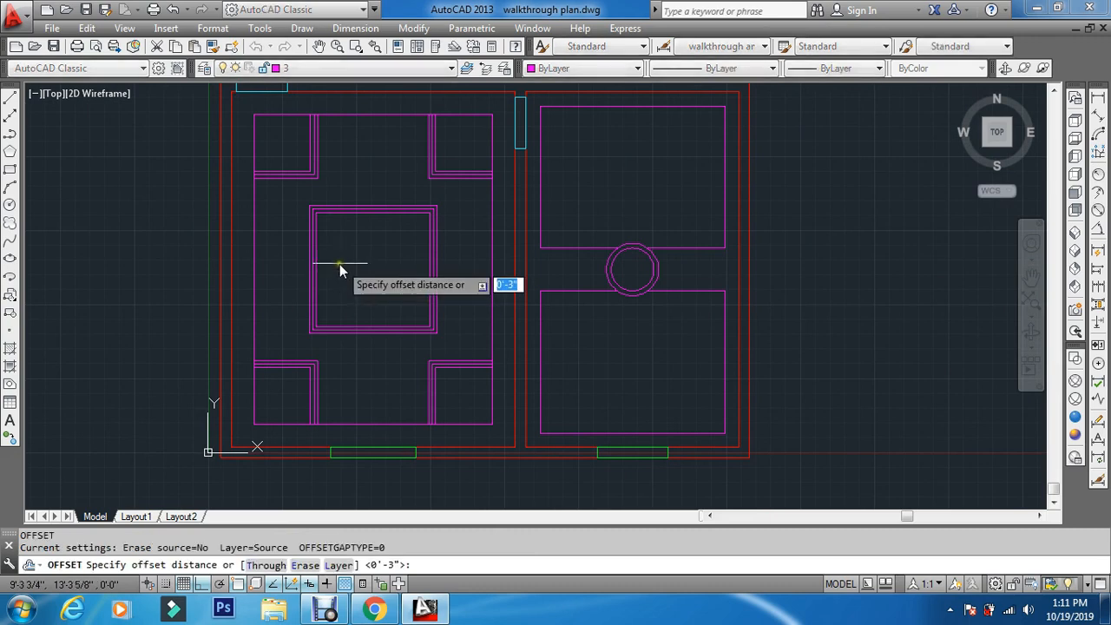
pyautogui.scroll(3, 608, 231)
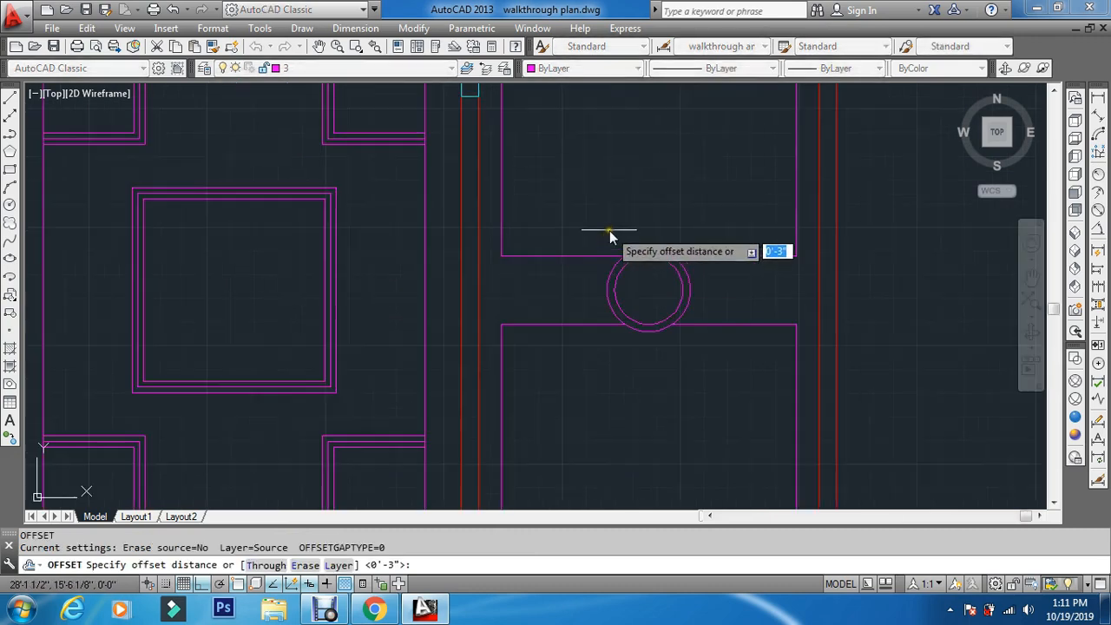
pyautogui.press('Escape')
pyautogui.press('Return')
pyautogui.write('3')
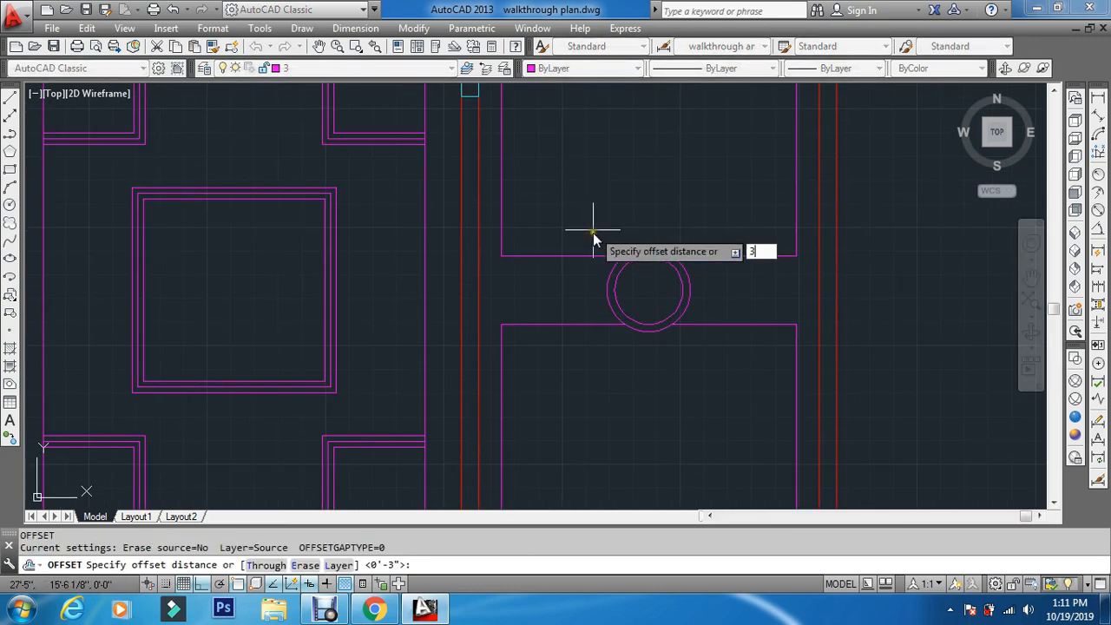
pyautogui.press('Return')
pyautogui.scroll(1, 561, 254)
pyautogui.scroll(-1, 561, 257)
pyautogui.press('Escape')
pyautogui.press('Escape')
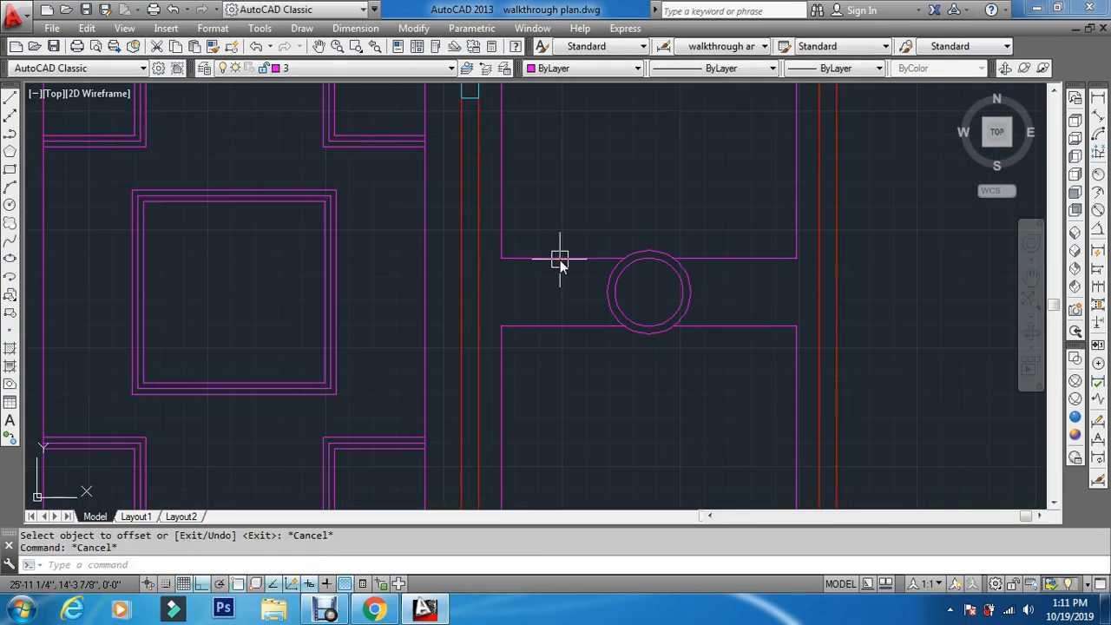
# Step: Draw a rectangle over the right-hand room's upper panel, from its top-right corner to its bottom-left corner
pyautogui.scroll(-2, 560, 260)
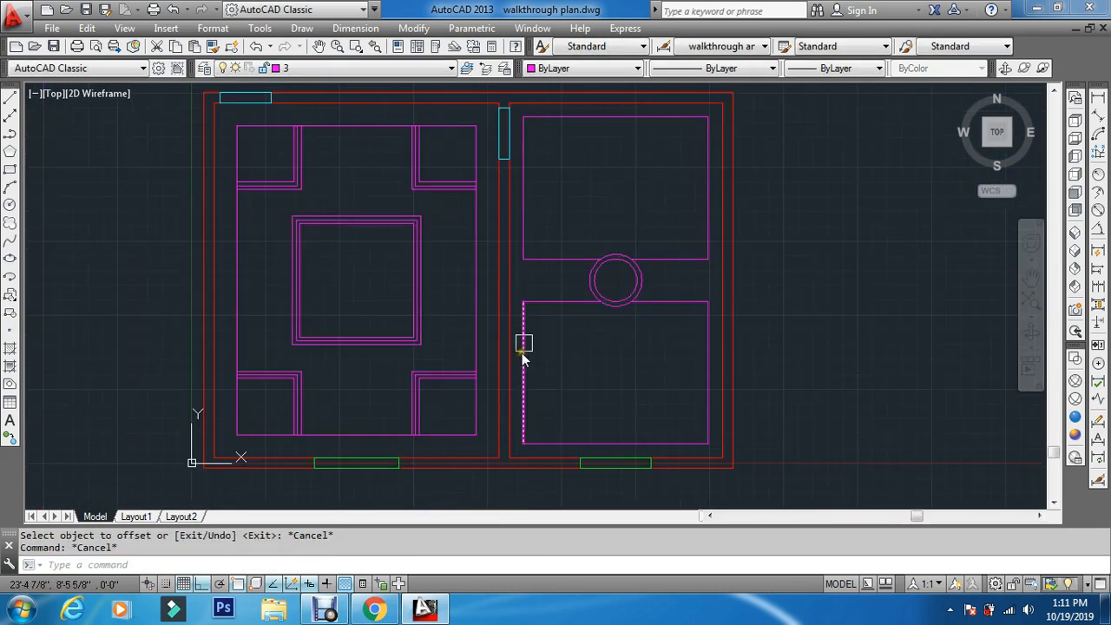
pyautogui.scroll(-2, 550, 293)
pyautogui.scroll(5, 585, 248)
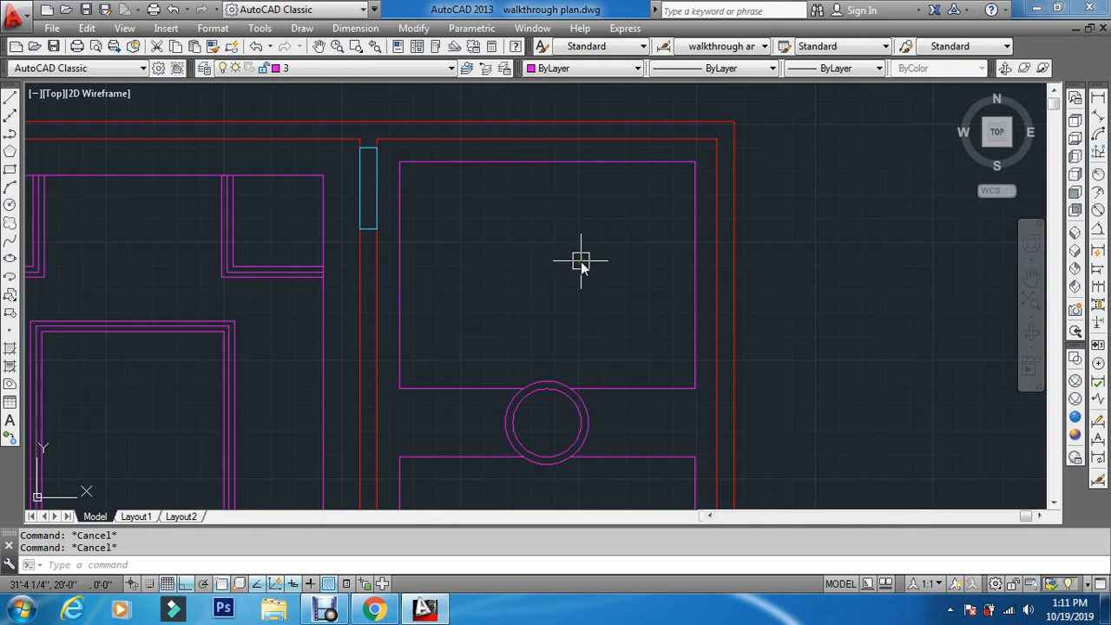
pyautogui.write('rec')
pyautogui.press('Return')
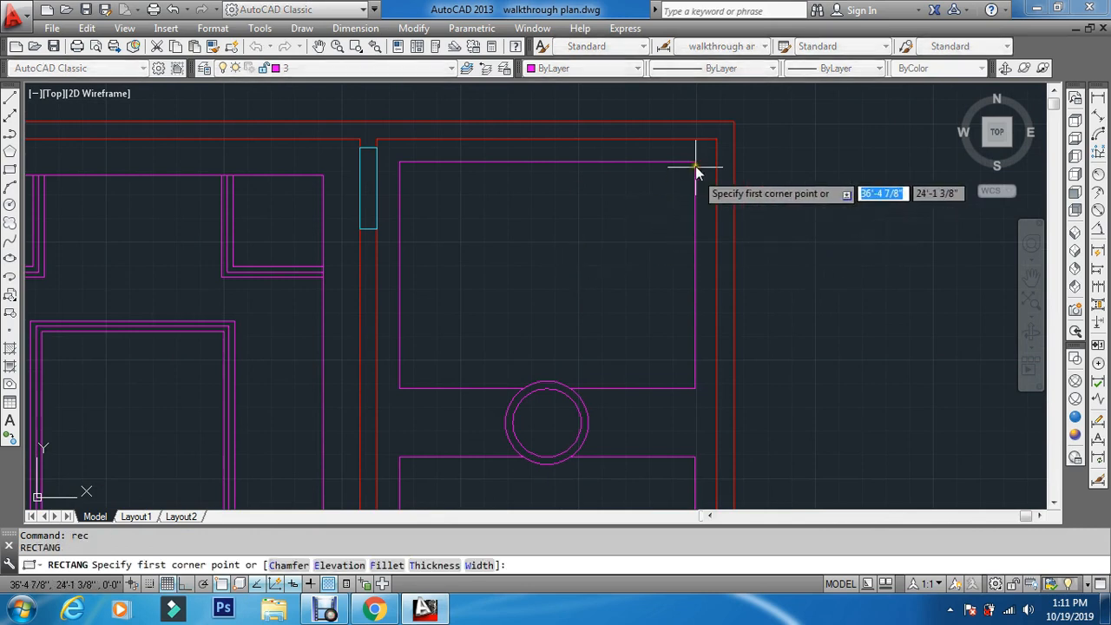
pyautogui.click(695, 162)
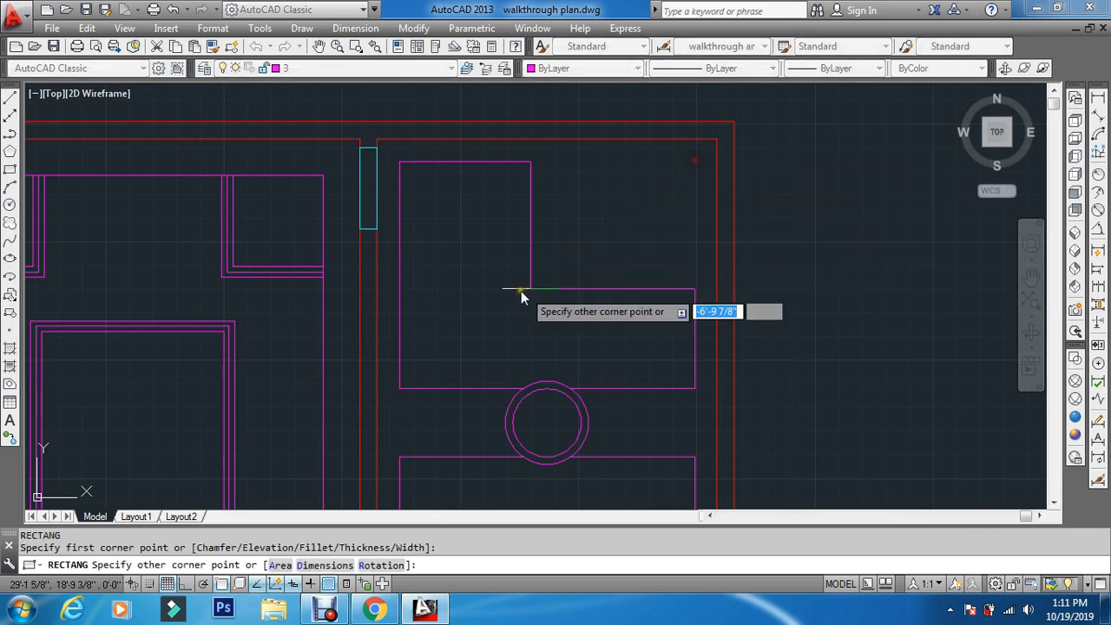
pyautogui.click(401, 389)
pyautogui.press('Return')
pyautogui.press('Escape')
pyautogui.press('Escape')
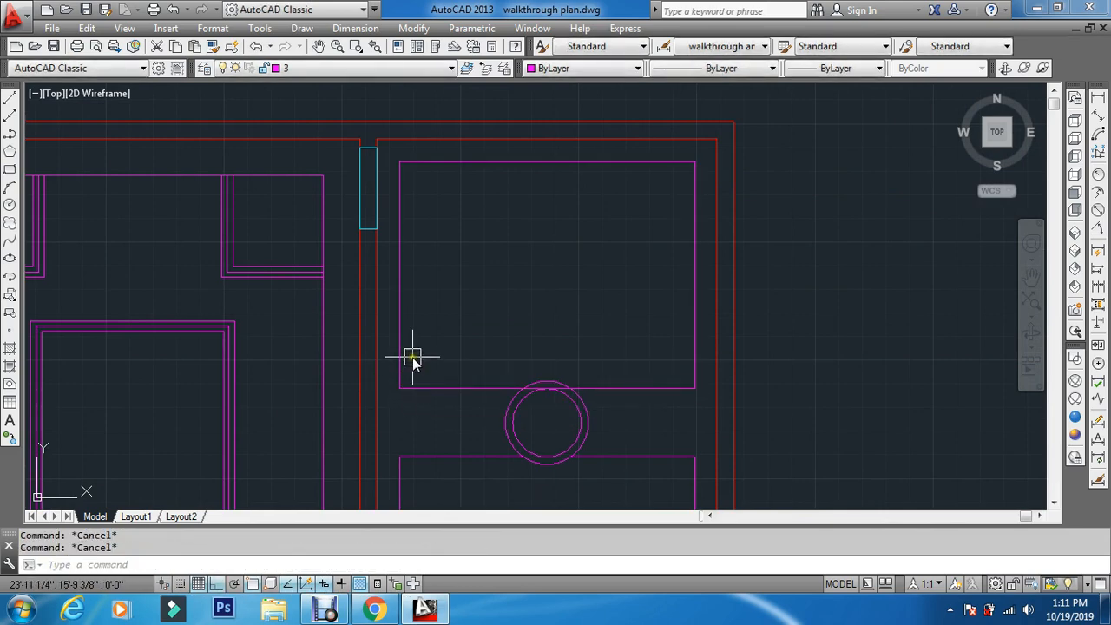
# Step: Offset the rectangle over the right-hand room's upper panel inward by 3"
pyautogui.write('o')
pyautogui.press('Return')
pyautogui.write('3')
pyautogui.press('Return')
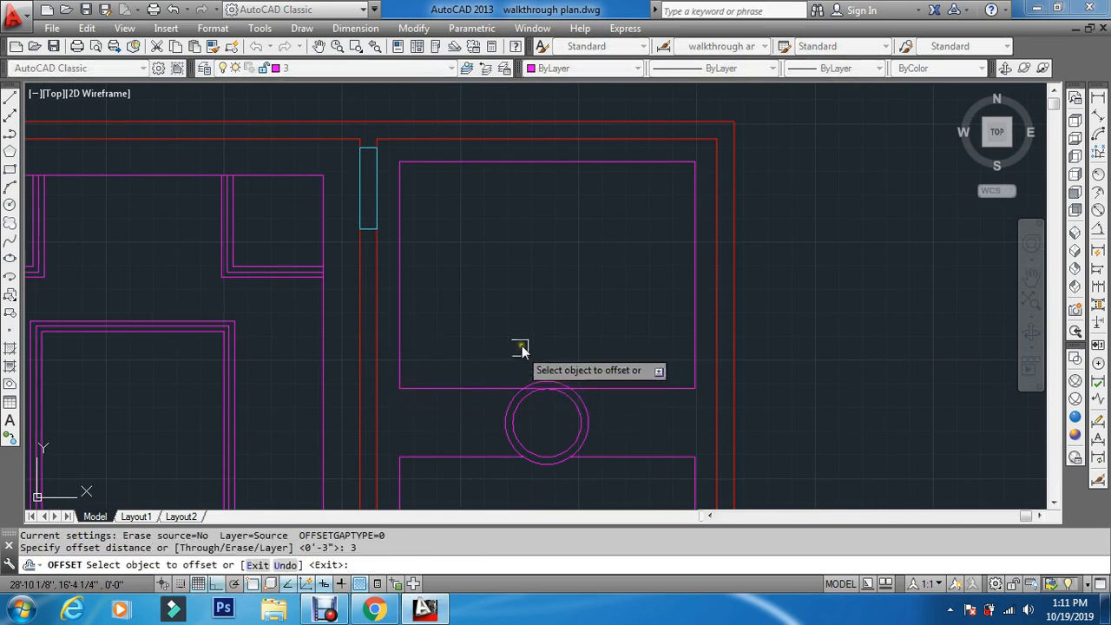
pyautogui.click(694, 281)
pyautogui.click(599, 337)
pyautogui.press('Escape')
pyautogui.press('Escape')
# Step: Erase the source rectangle overlying the upper panel's outline, whose lower edge crosses the circle
pyautogui.write('e')
pyautogui.press('Return')
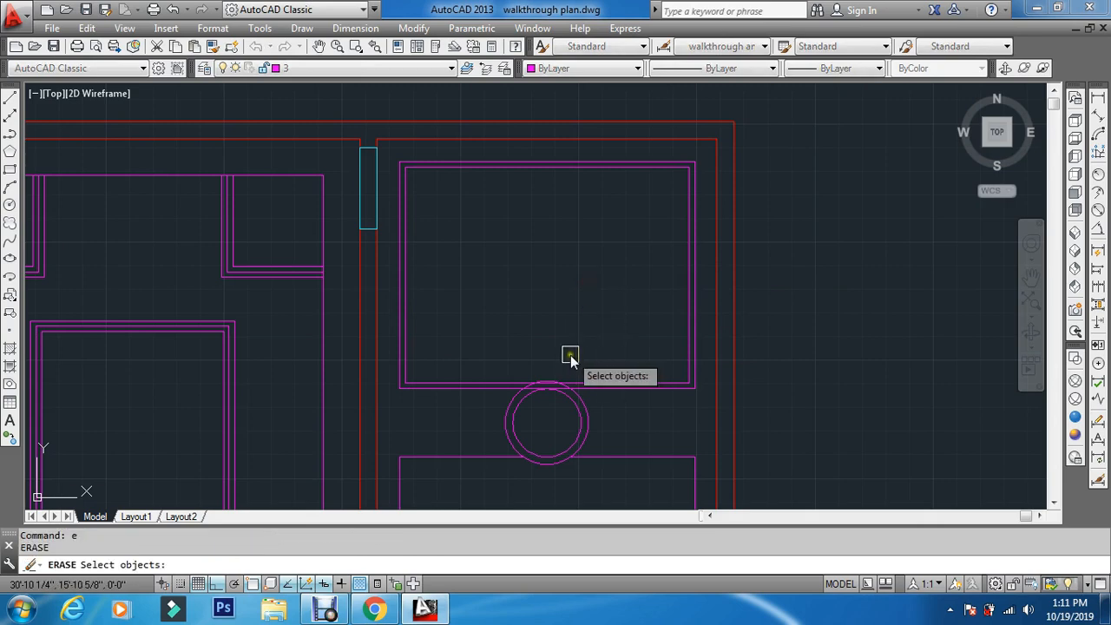
pyautogui.scroll(8, 556, 399)
pyautogui.click(609, 336)
pyautogui.press('Return')
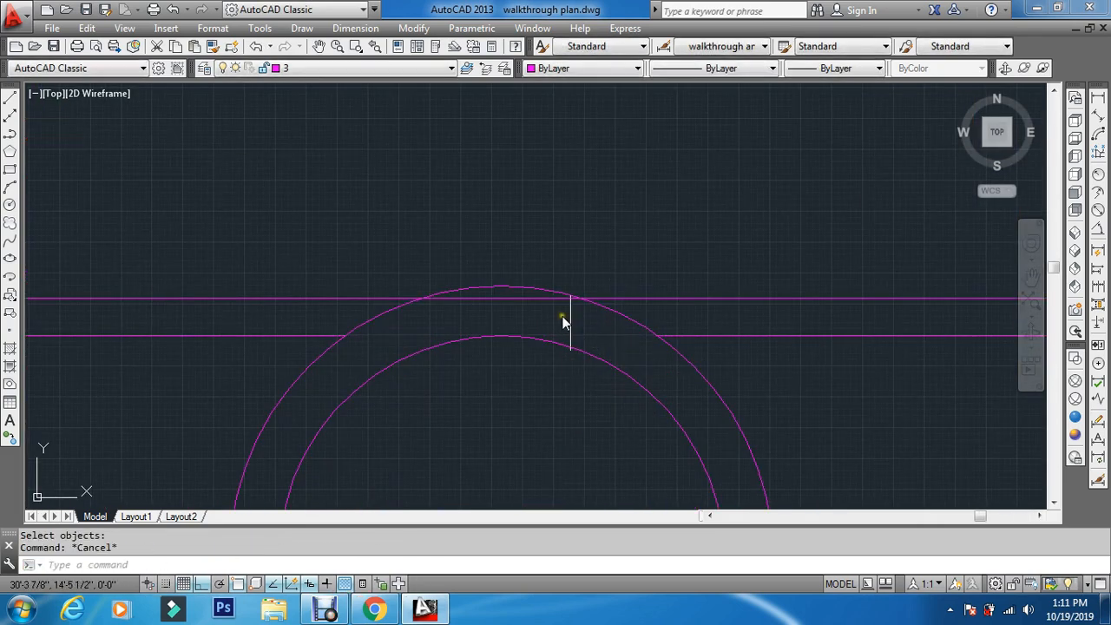
# Step: Trim the part of the upper panel's inner outline that crosses the outer circle, using all objects as cutting edges
pyautogui.press('Return')
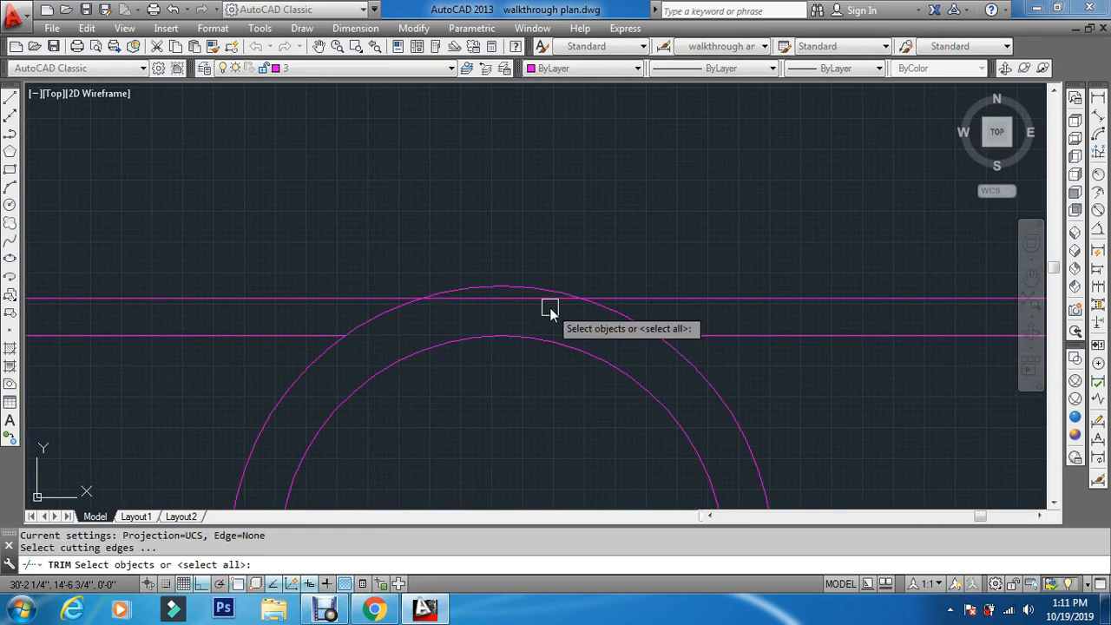
pyautogui.press('Return')
pyautogui.click(525, 301)
pyautogui.press('Escape')
pyautogui.press('Escape')
pyautogui.scroll(-5, 530, 320)
pyautogui.scroll(-2, 532, 320)
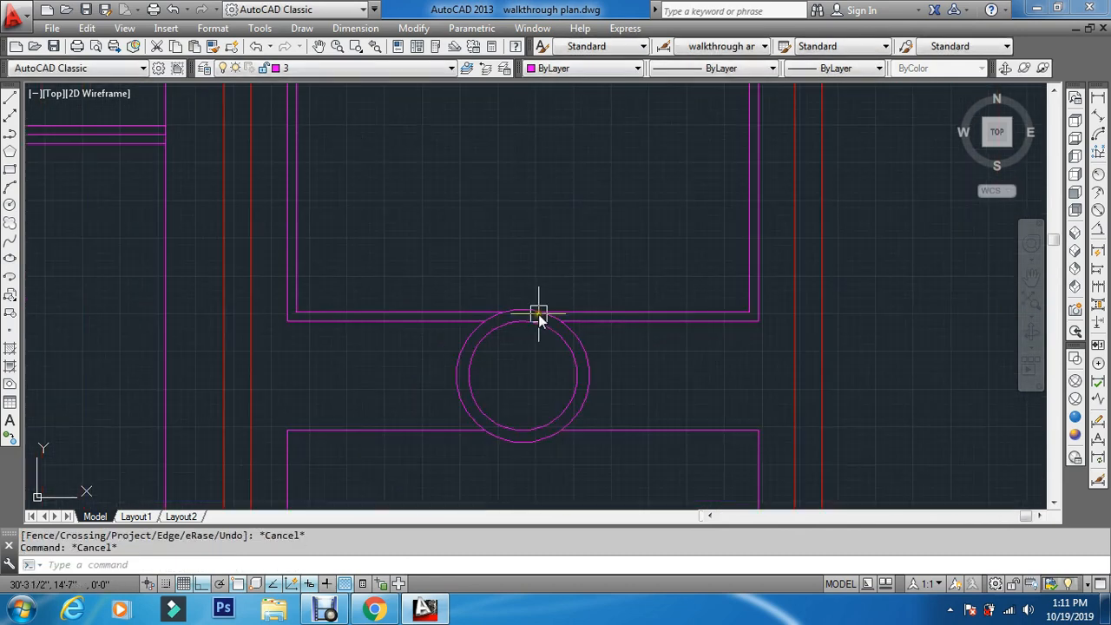
# Step: Mirror the upper panel's inner outline to the lower panel about a horizontal line through the side wall's midpoint, keeping the original
pyautogui.write('mi')
pyautogui.press('Return')
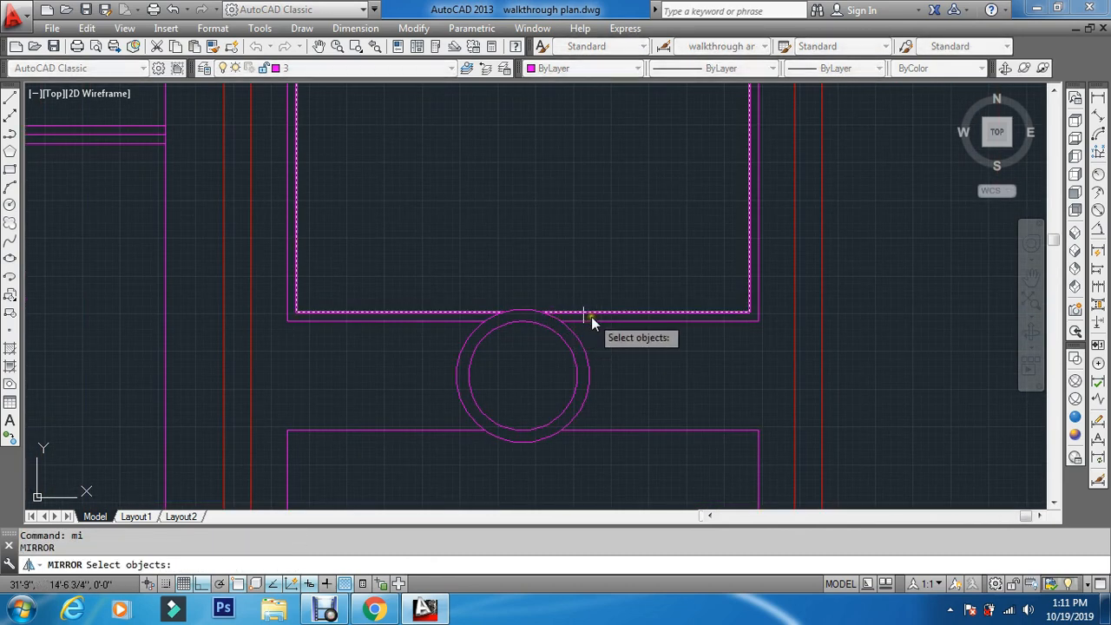
pyautogui.click(590, 314)
pyautogui.scroll(-2, 591, 315)
pyautogui.press('Return')
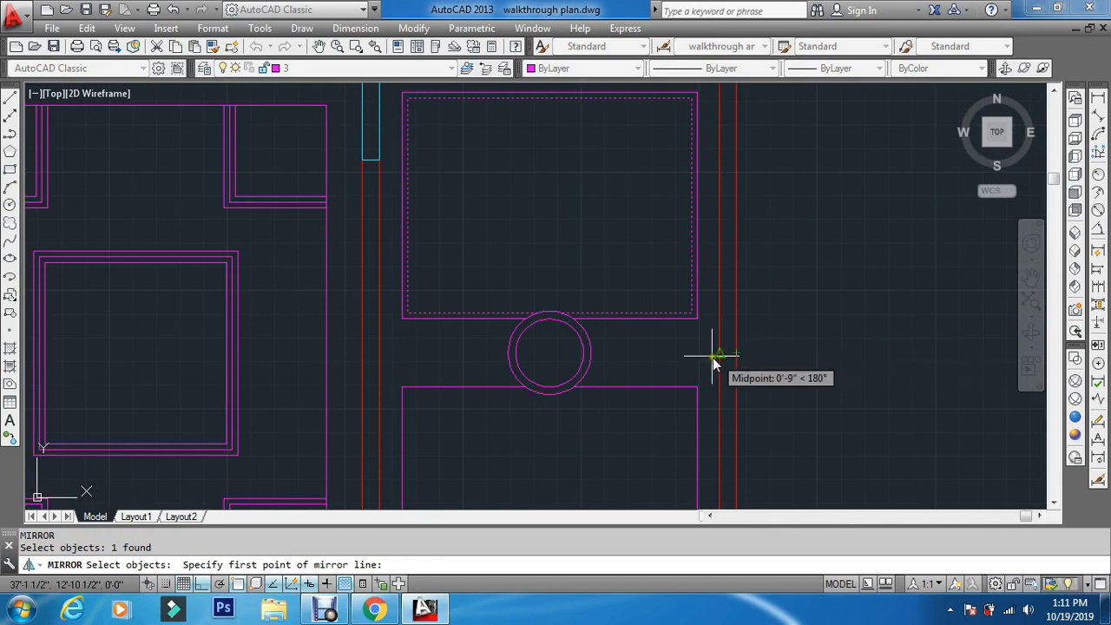
pyautogui.click(722, 354)
pyautogui.click(625, 358)
pyautogui.press('Return')
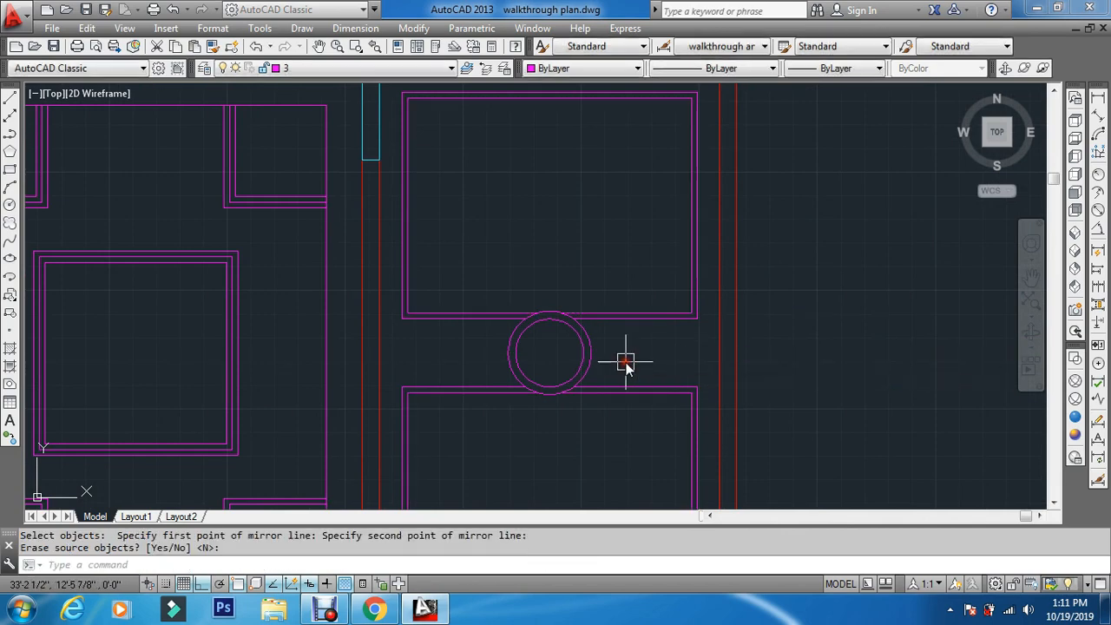
pyautogui.press('Escape')
pyautogui.press('Escape')
pyautogui.scroll(2, 596, 506)
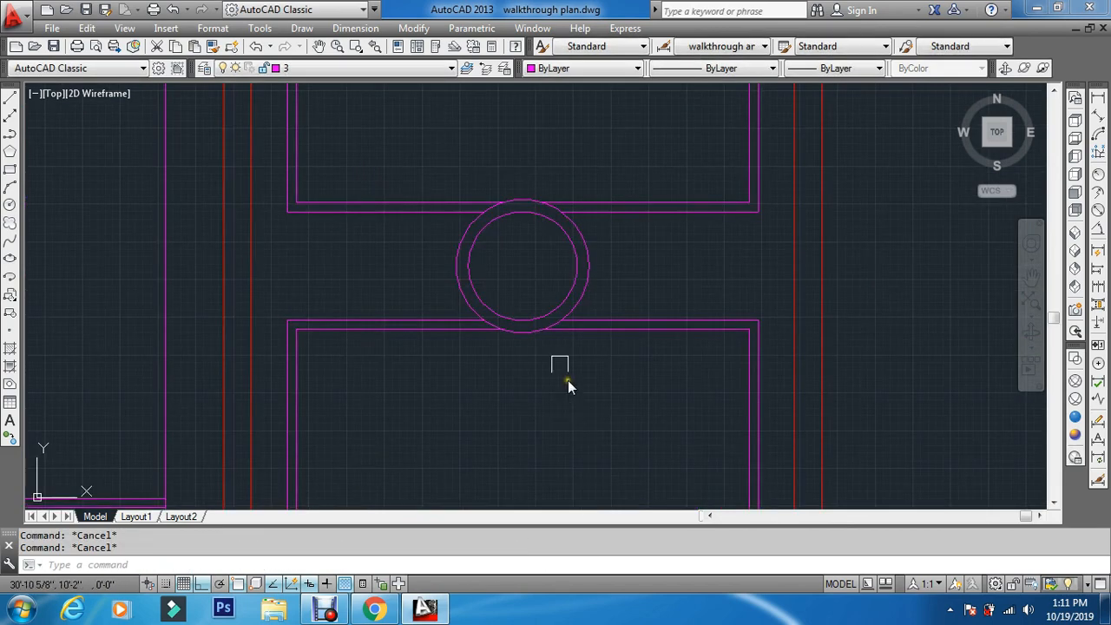
pyautogui.scroll(-4, 559, 367)
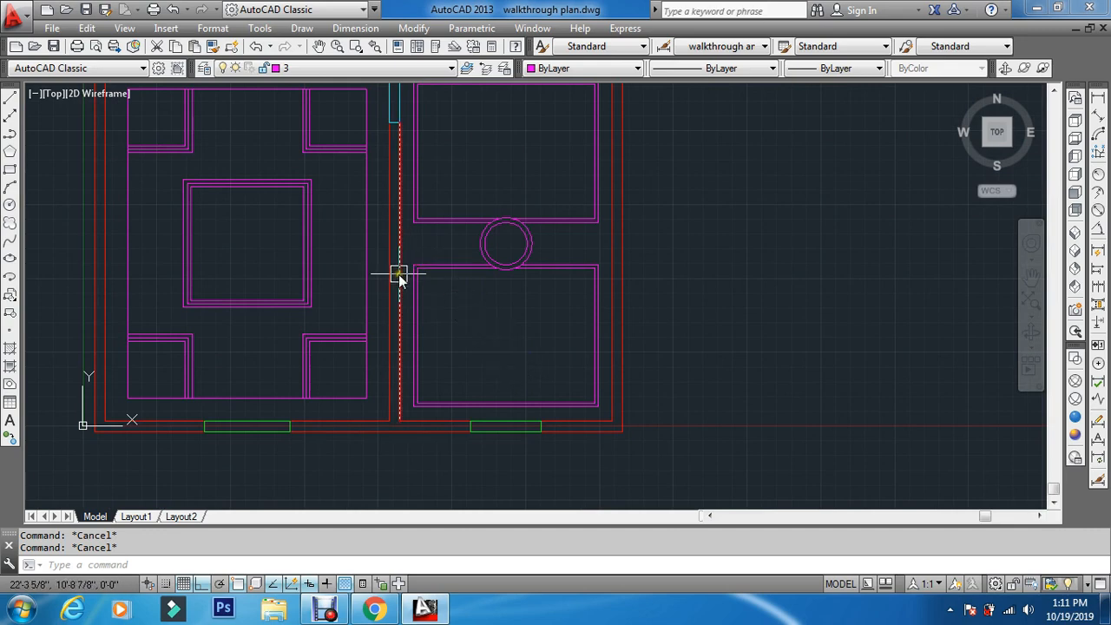
pyautogui.write('e')
pyautogui.press('Return')
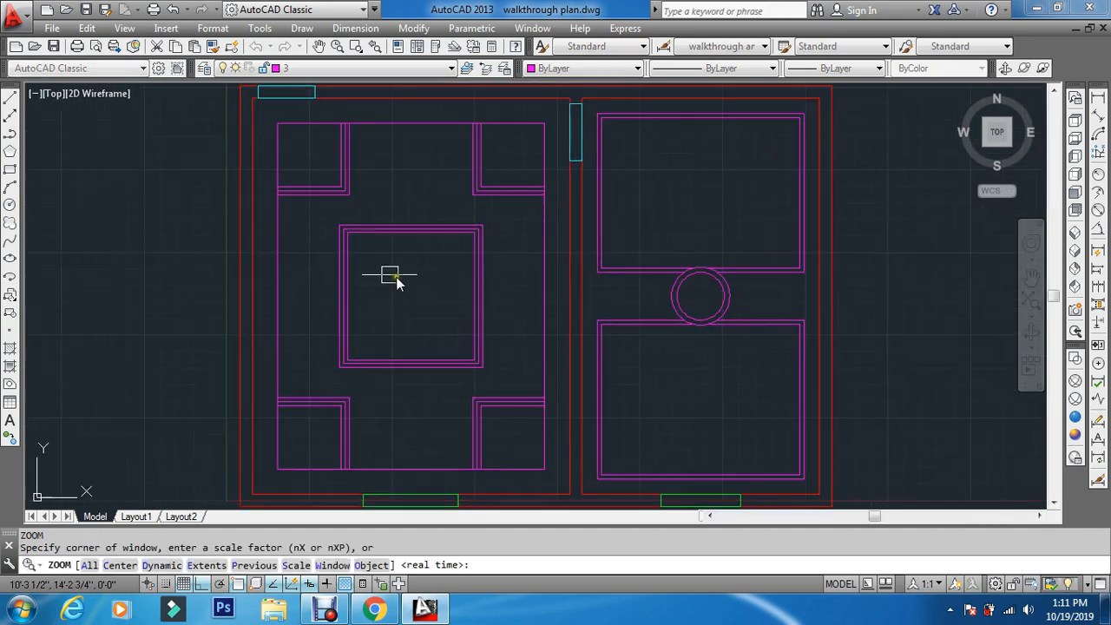